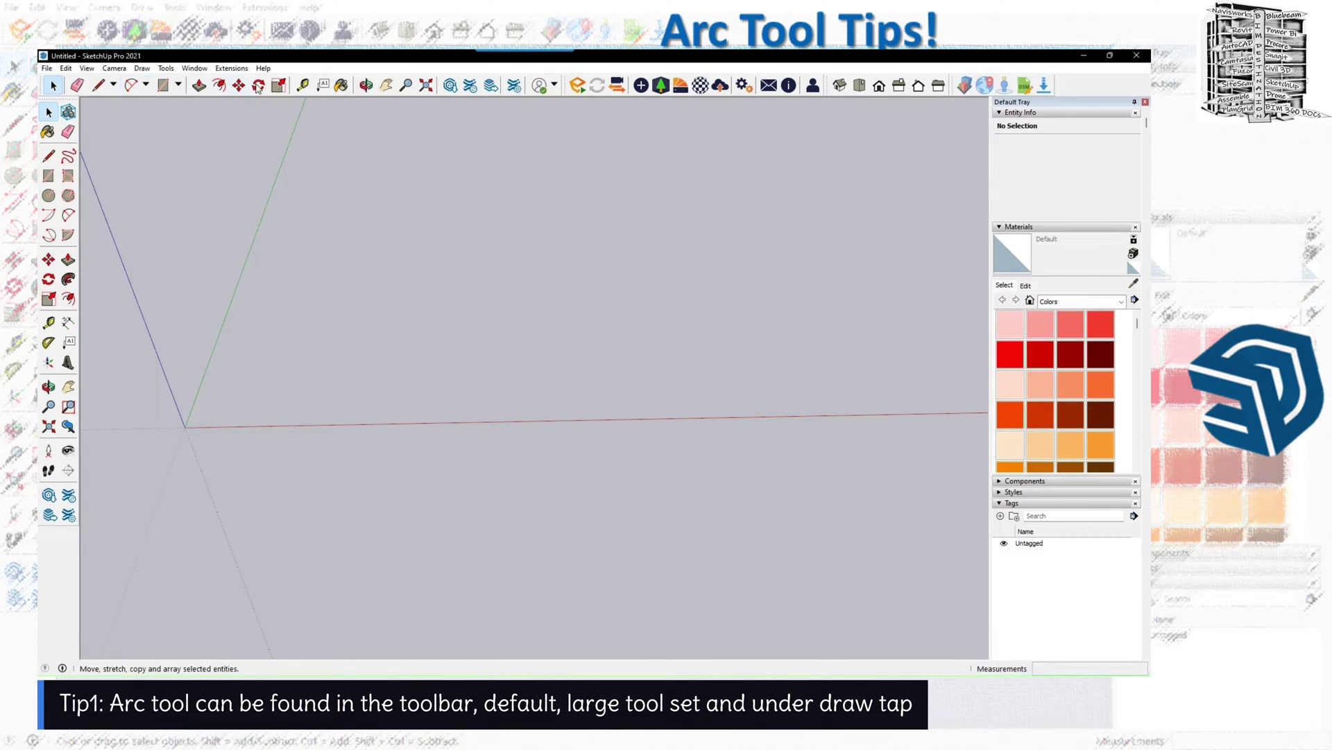
# Browse the Arc variants list, toolbar list and drawing menu without changing anything.
pyautogui.click(148, 88)
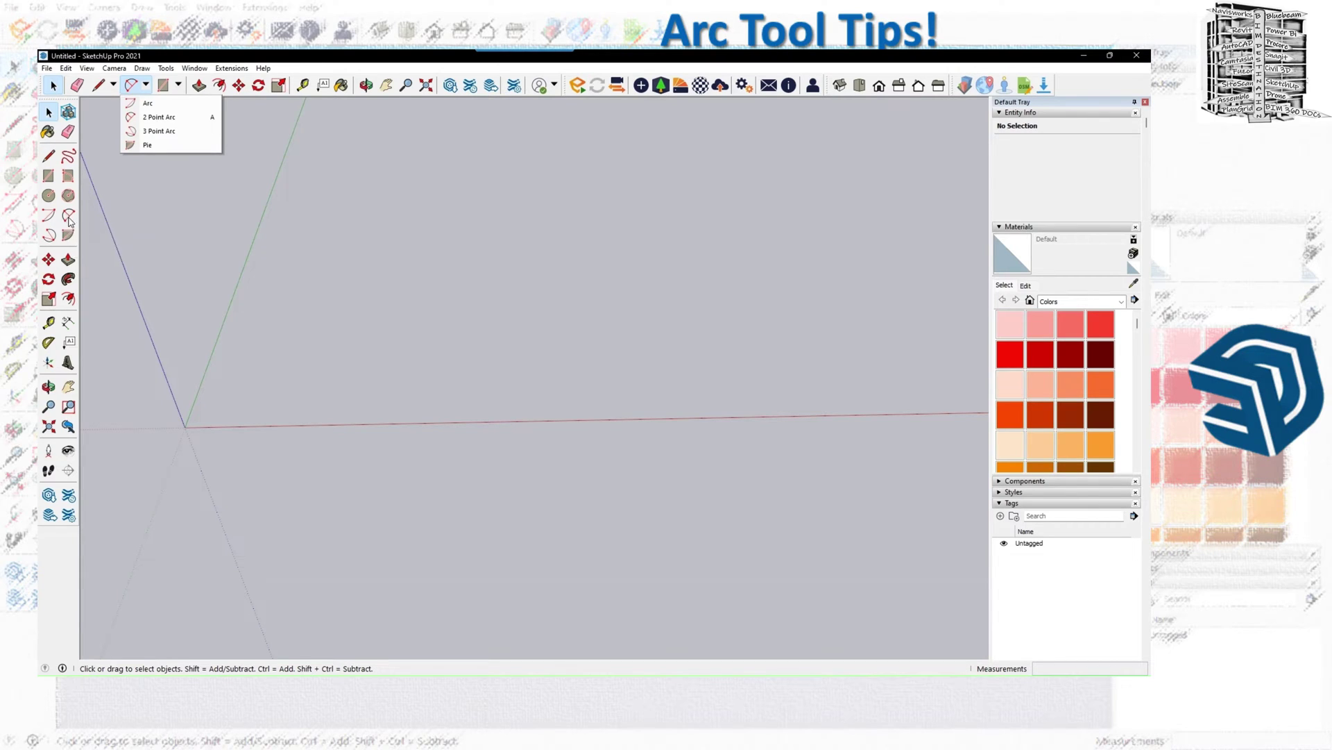
pyautogui.click(143, 182)
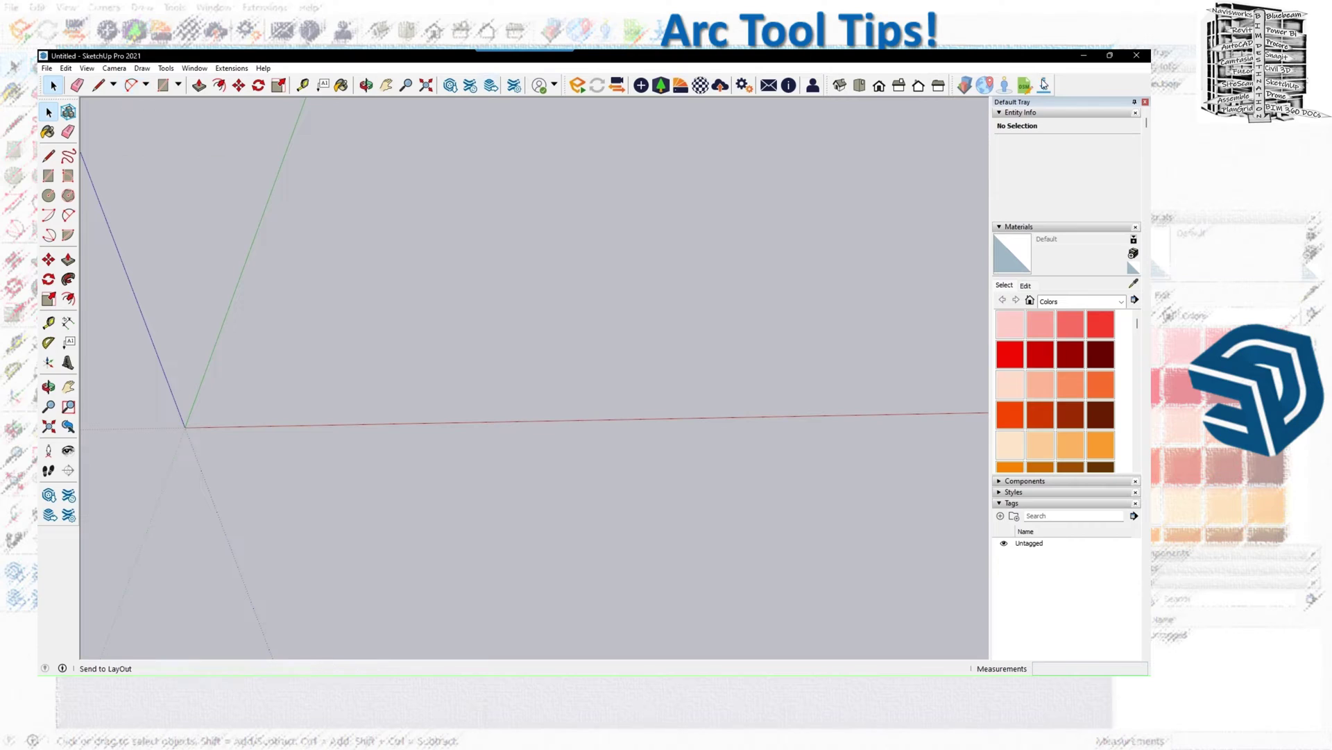
pyautogui.rightClick(1087, 91)
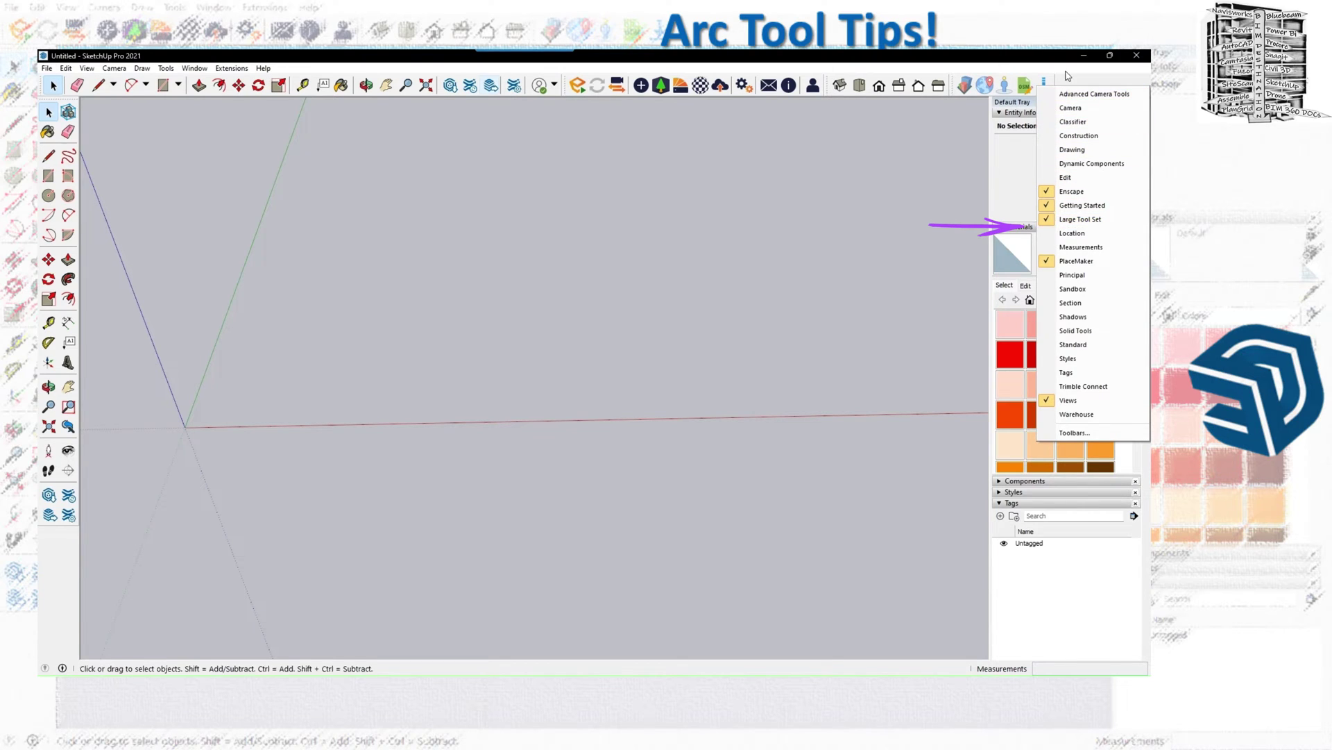
pyautogui.click(806, 117)
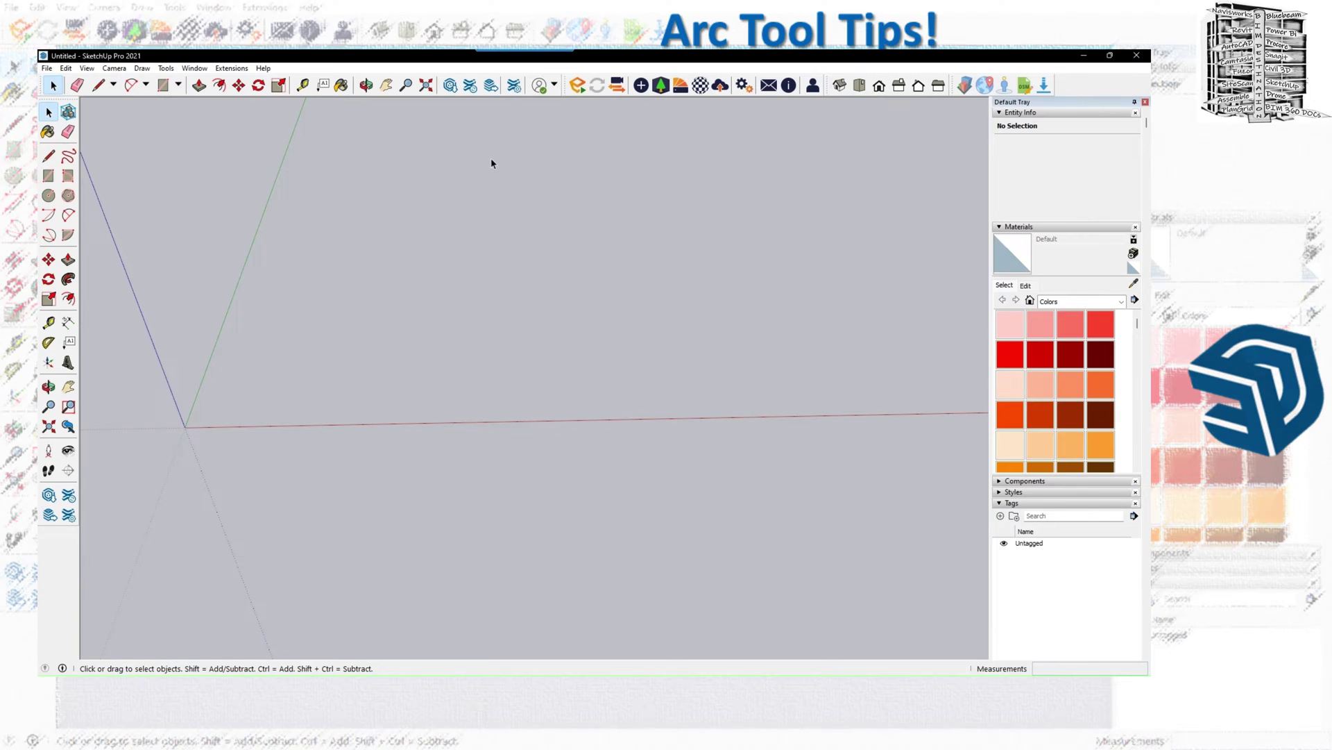
pyautogui.click(144, 69)
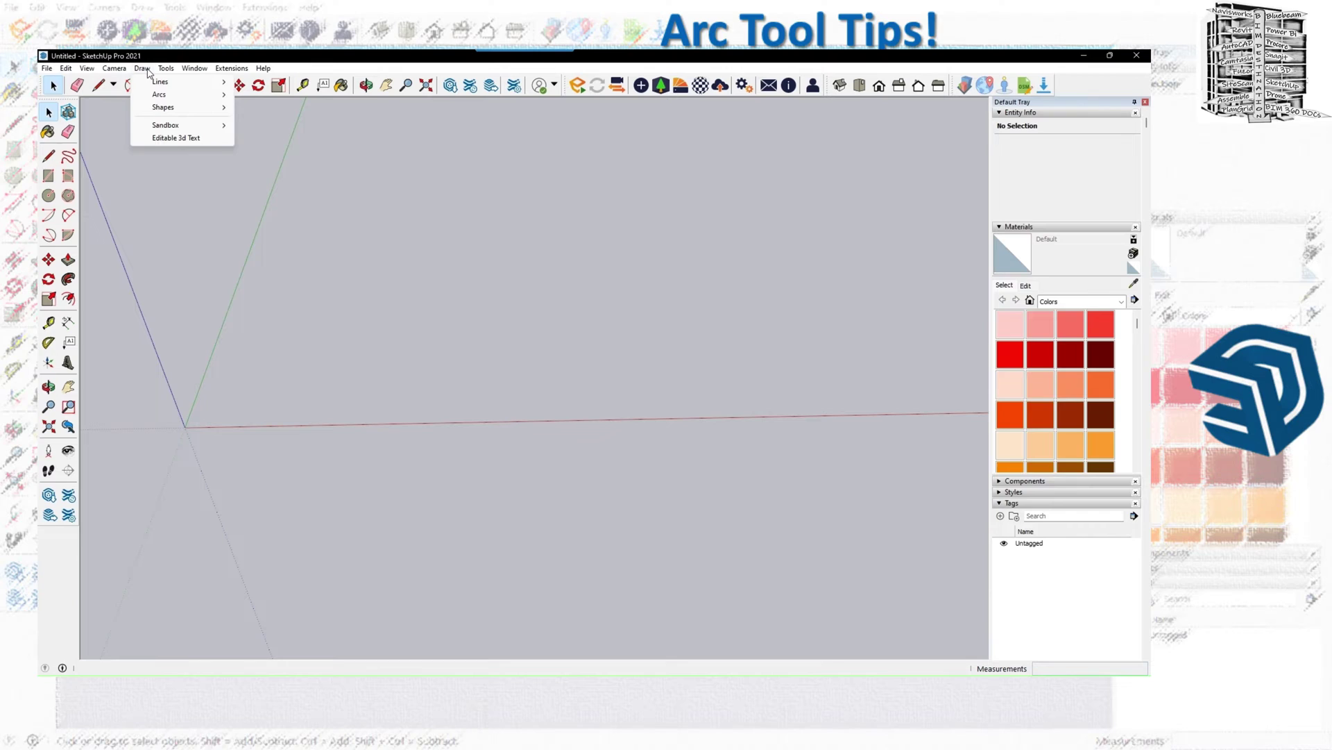
pyautogui.moveTo(166, 97)
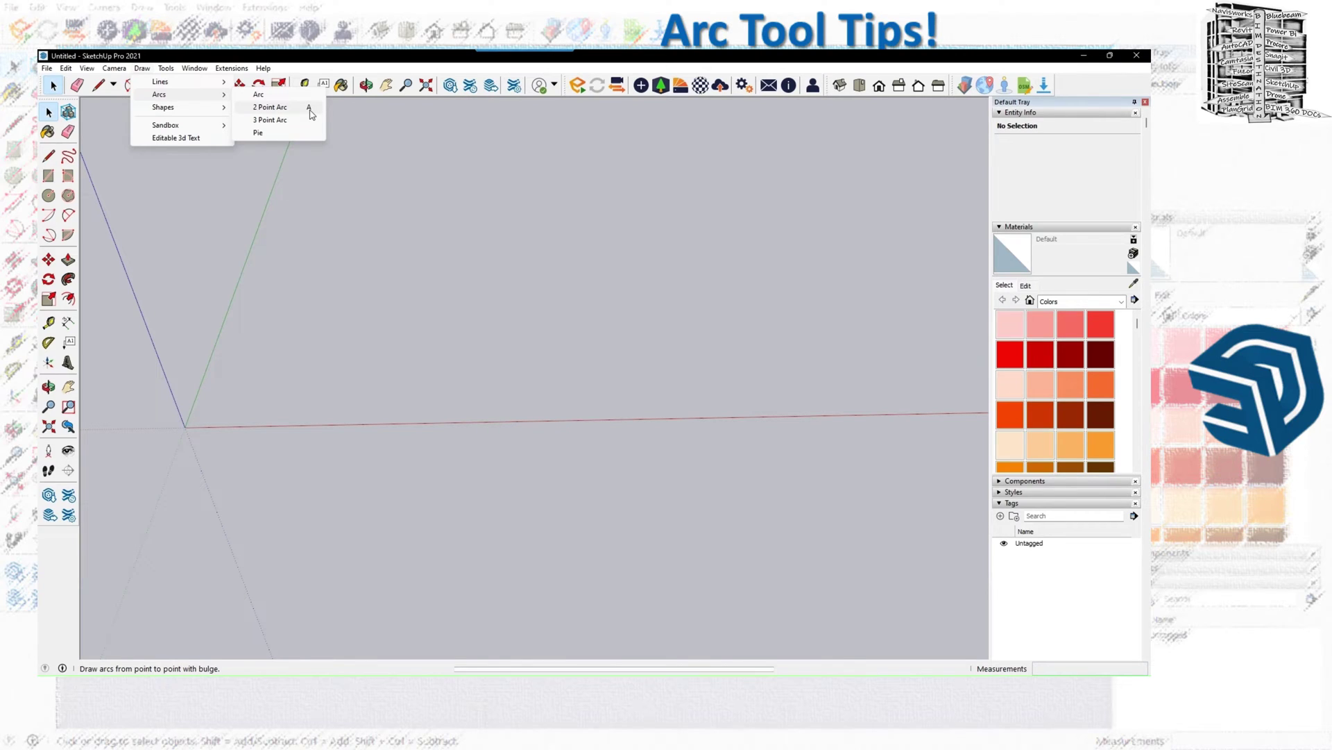
pyautogui.click(215, 213)
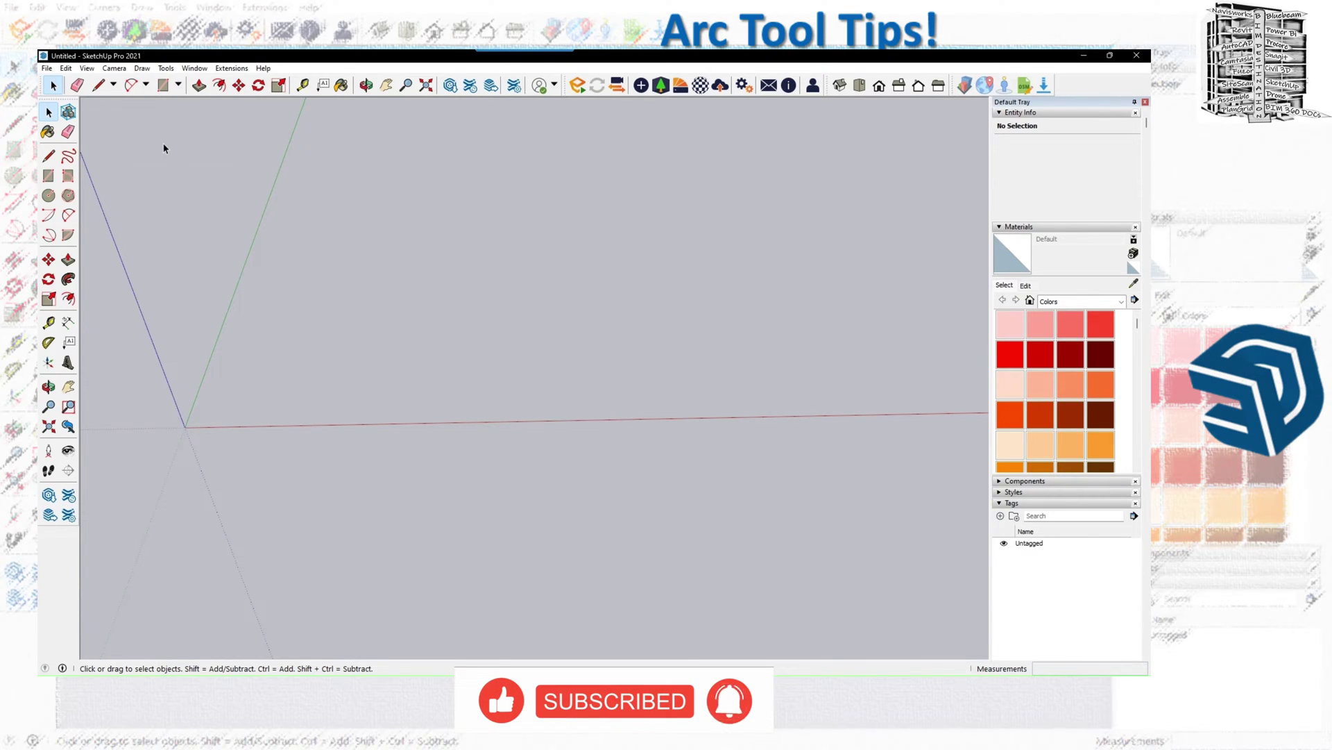
# Draw a centre-point arc at the origin, 5' radius along red, sweeping 90°.
pyautogui.click(145, 85)
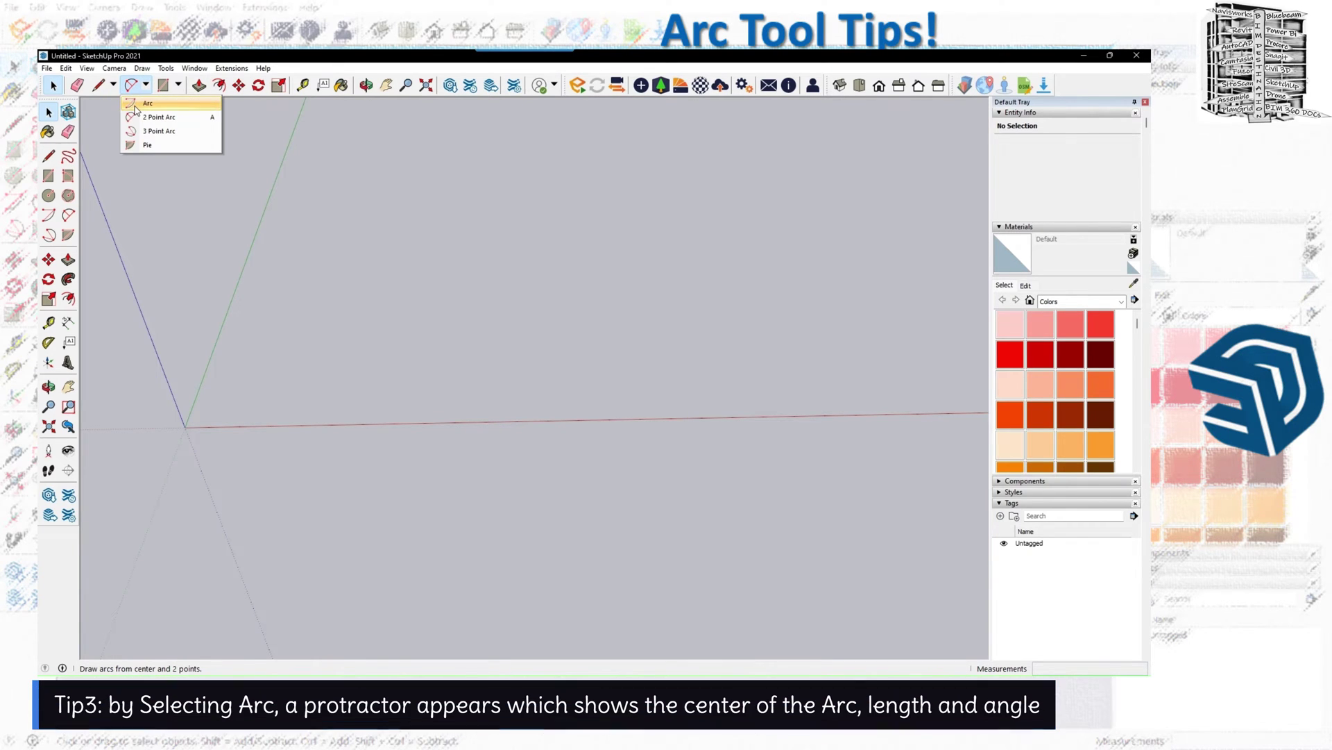
pyautogui.click(143, 104)
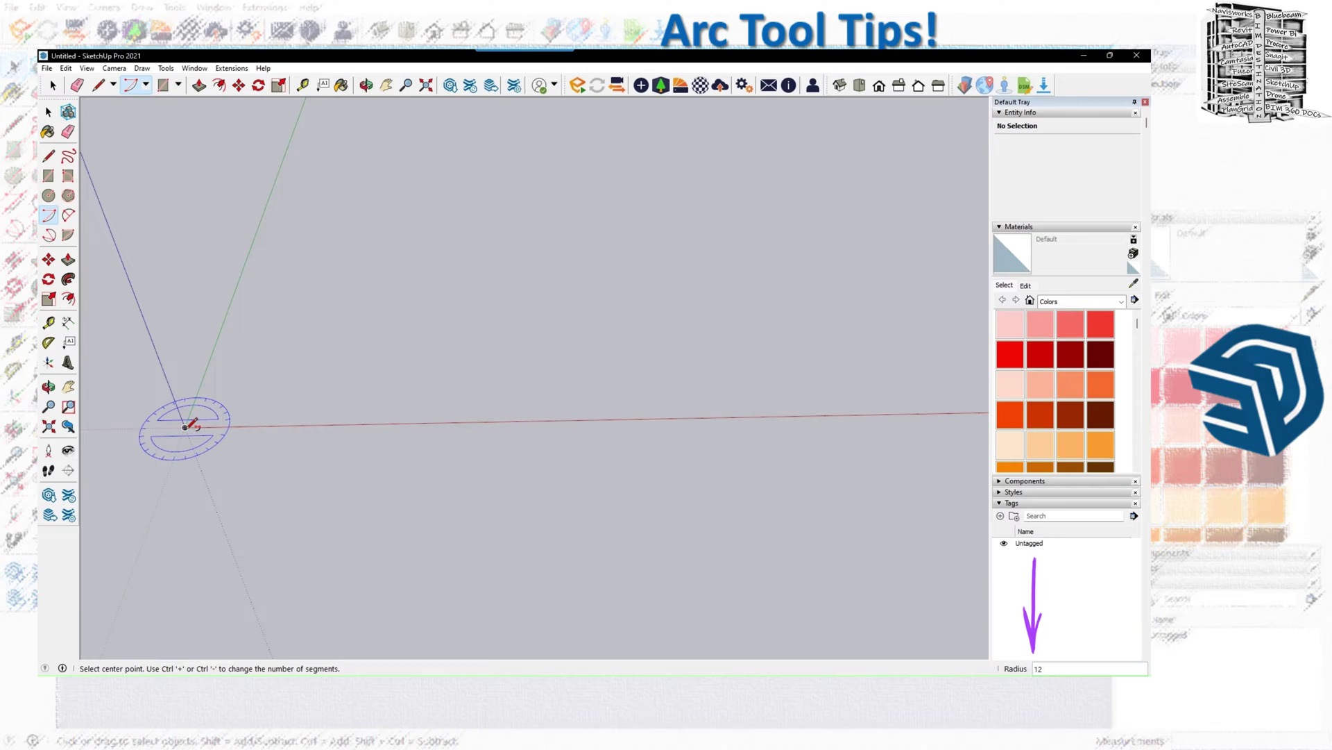
pyautogui.click(185, 427)
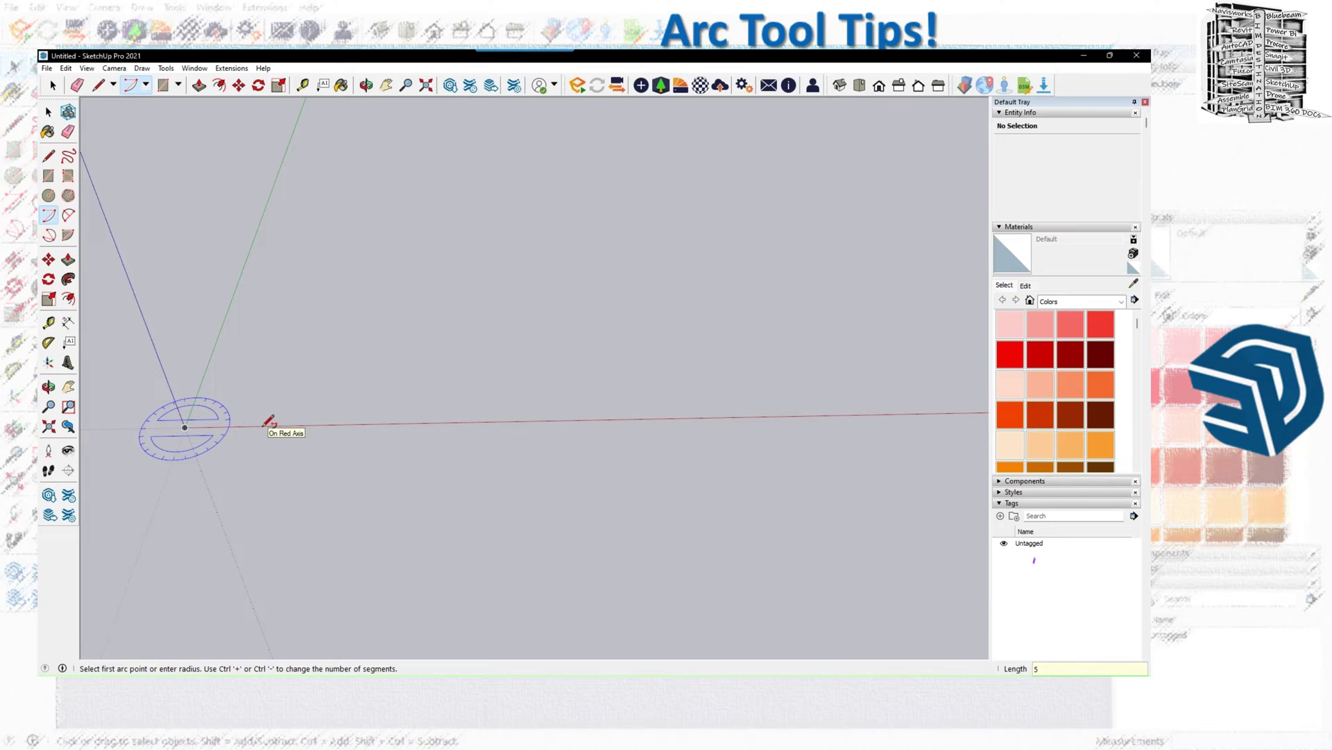
pyautogui.press('Return')
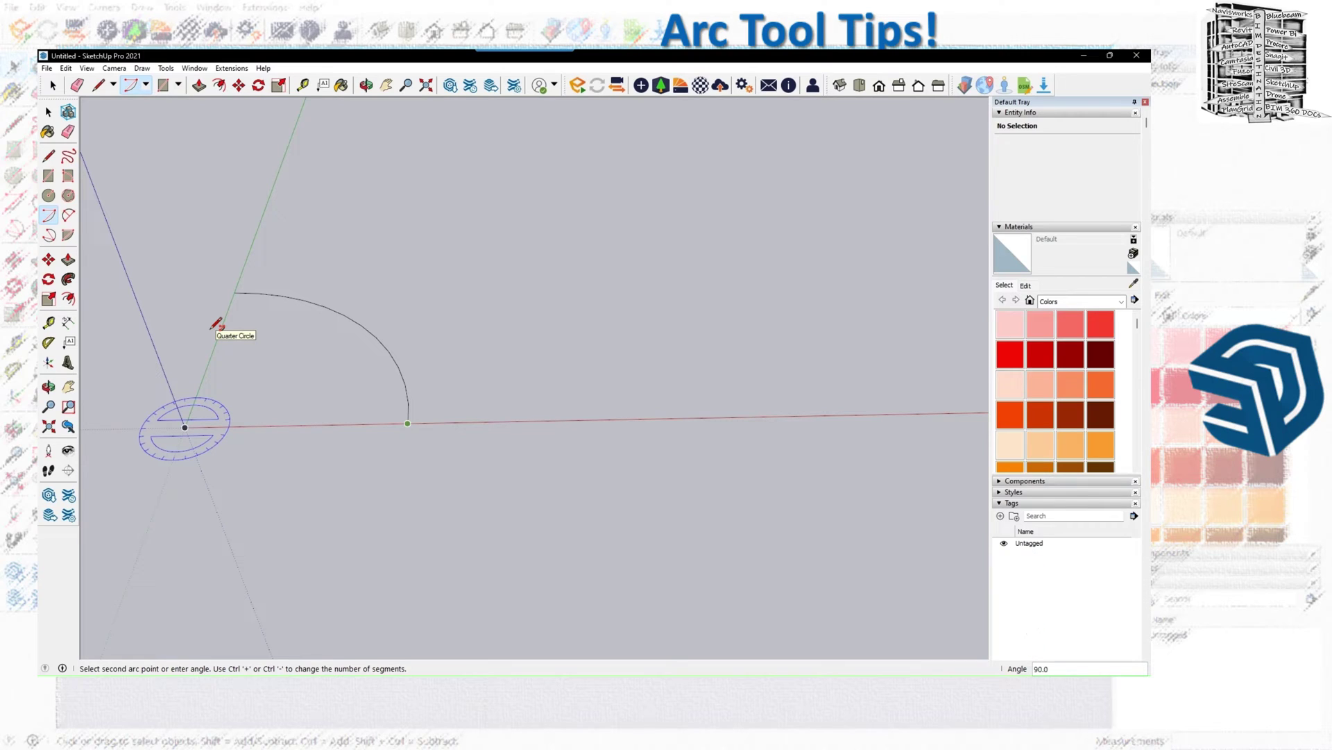
pyautogui.write('90')
pyautogui.press('Return')
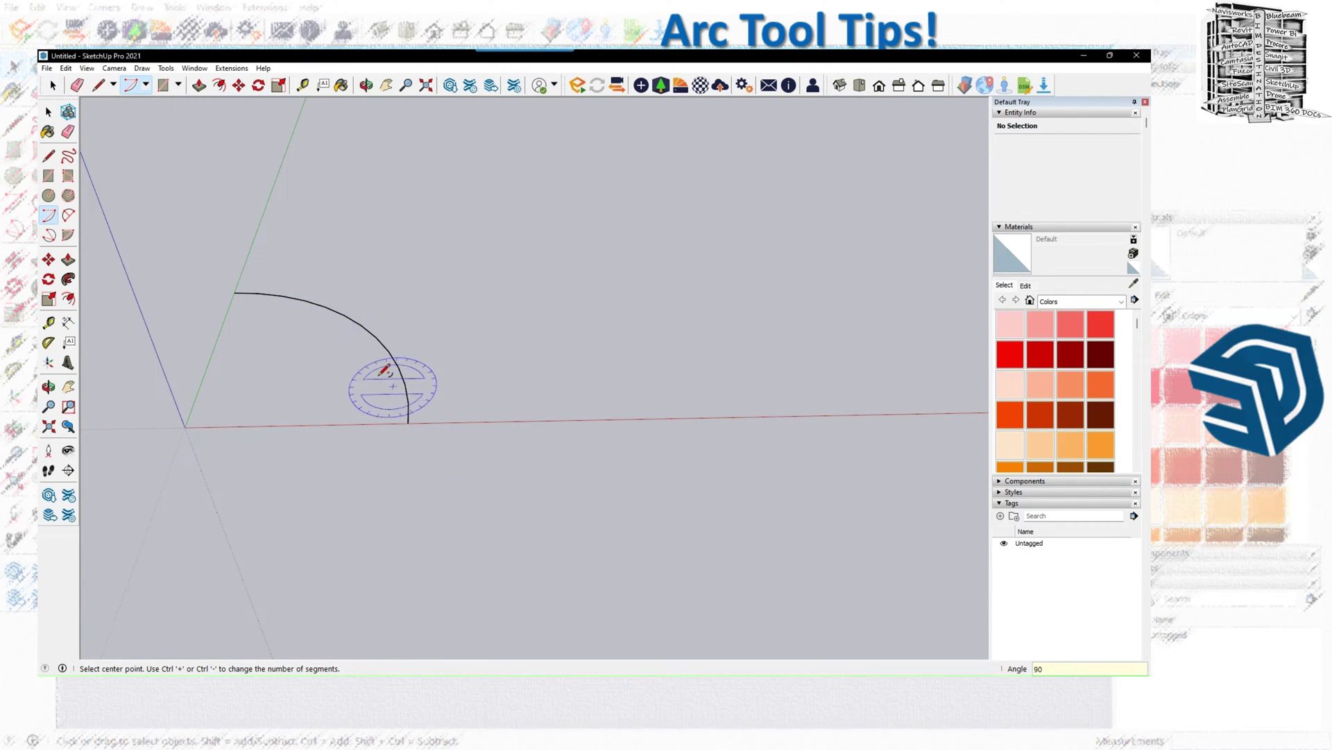
pyautogui.click(49, 113)
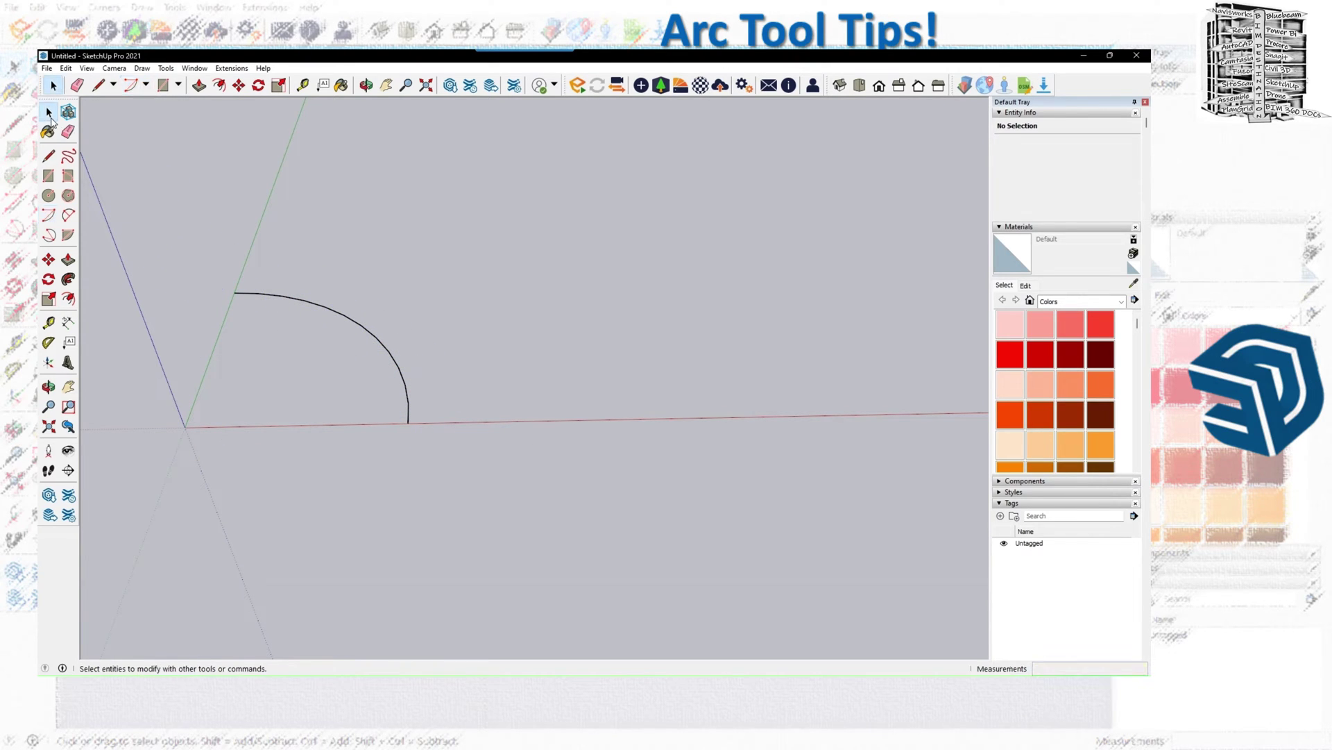
# Change the quarter arc's Segments value in Entity Info from 12 to 25.
pyautogui.click(341, 318)
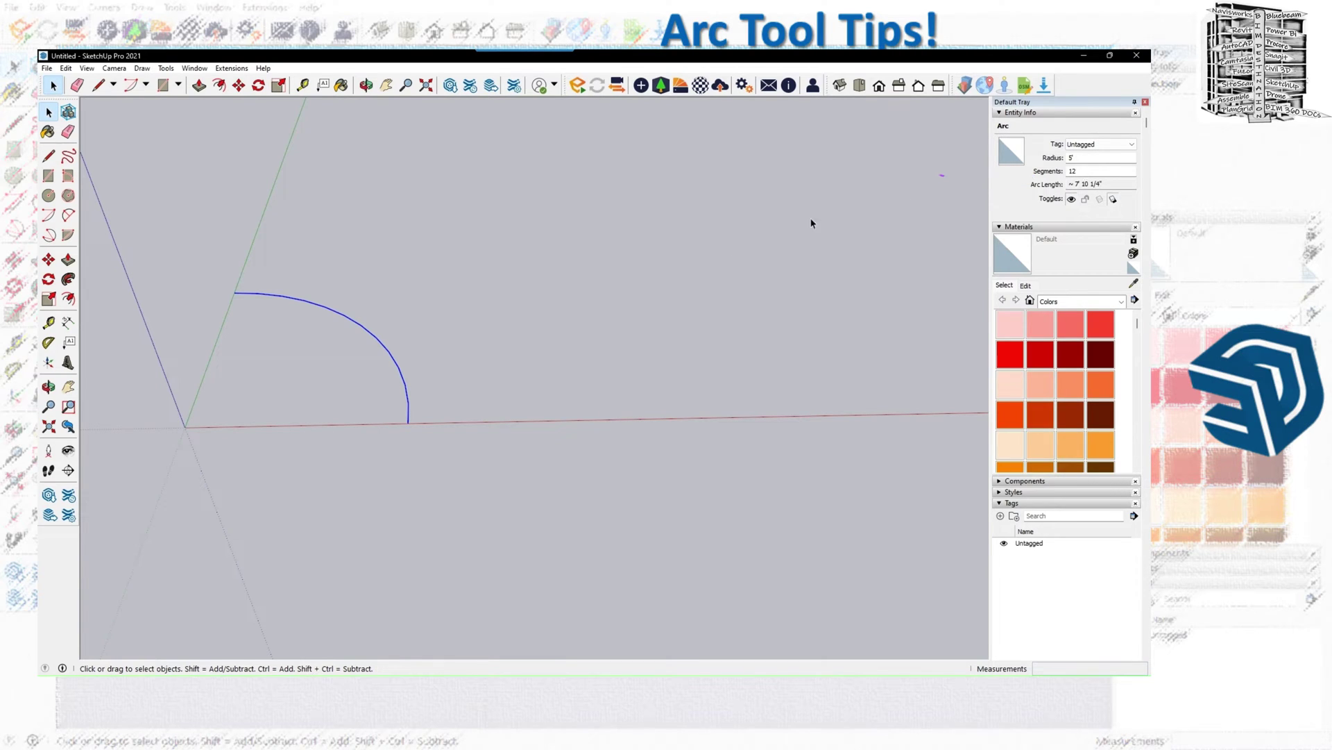
pyautogui.scroll(5, 388, 391)
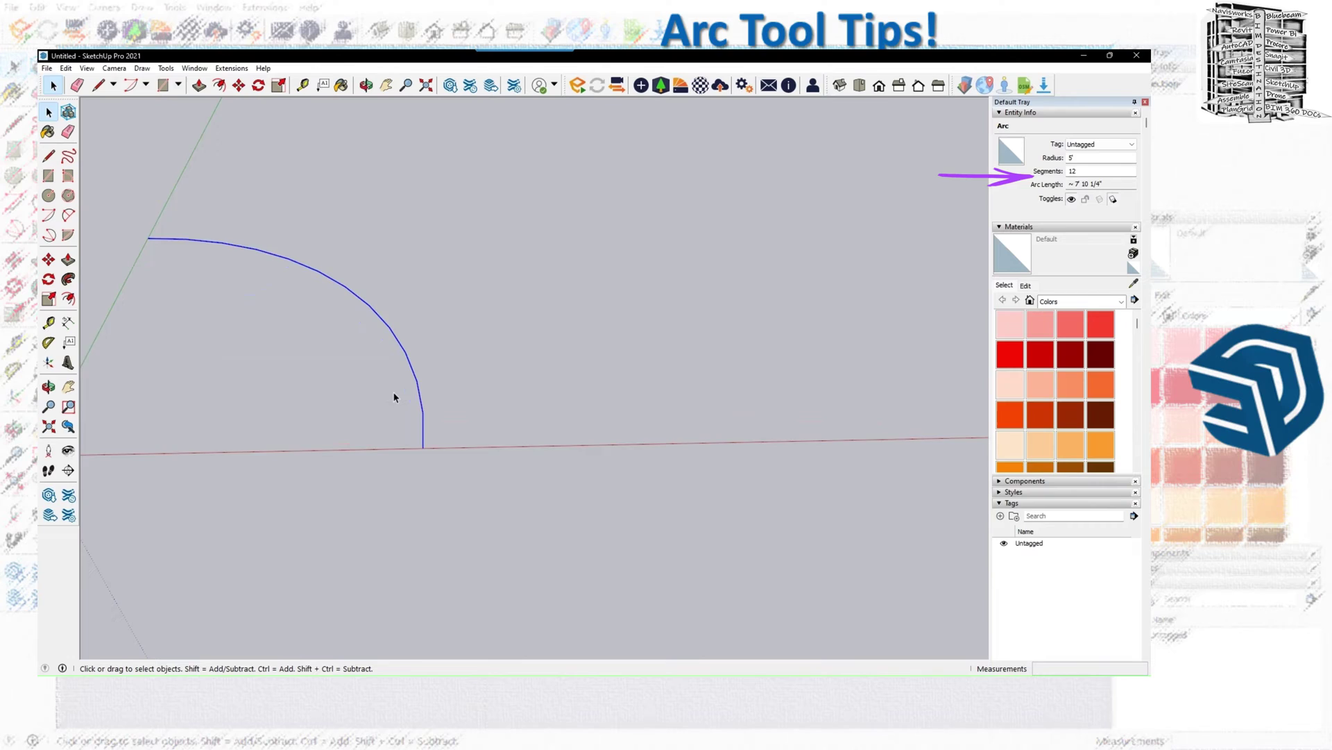
pyautogui.scroll(2, 370, 404)
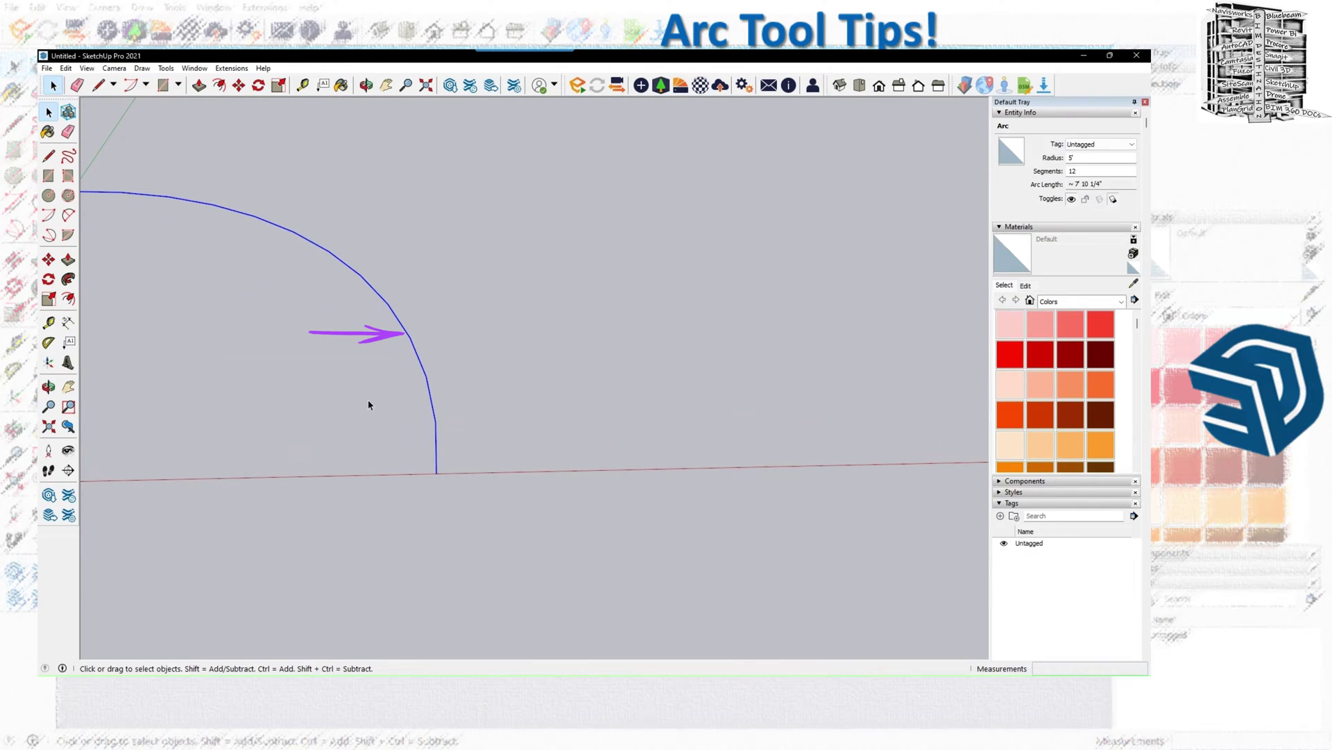
pyautogui.doubleClick(1076, 170)
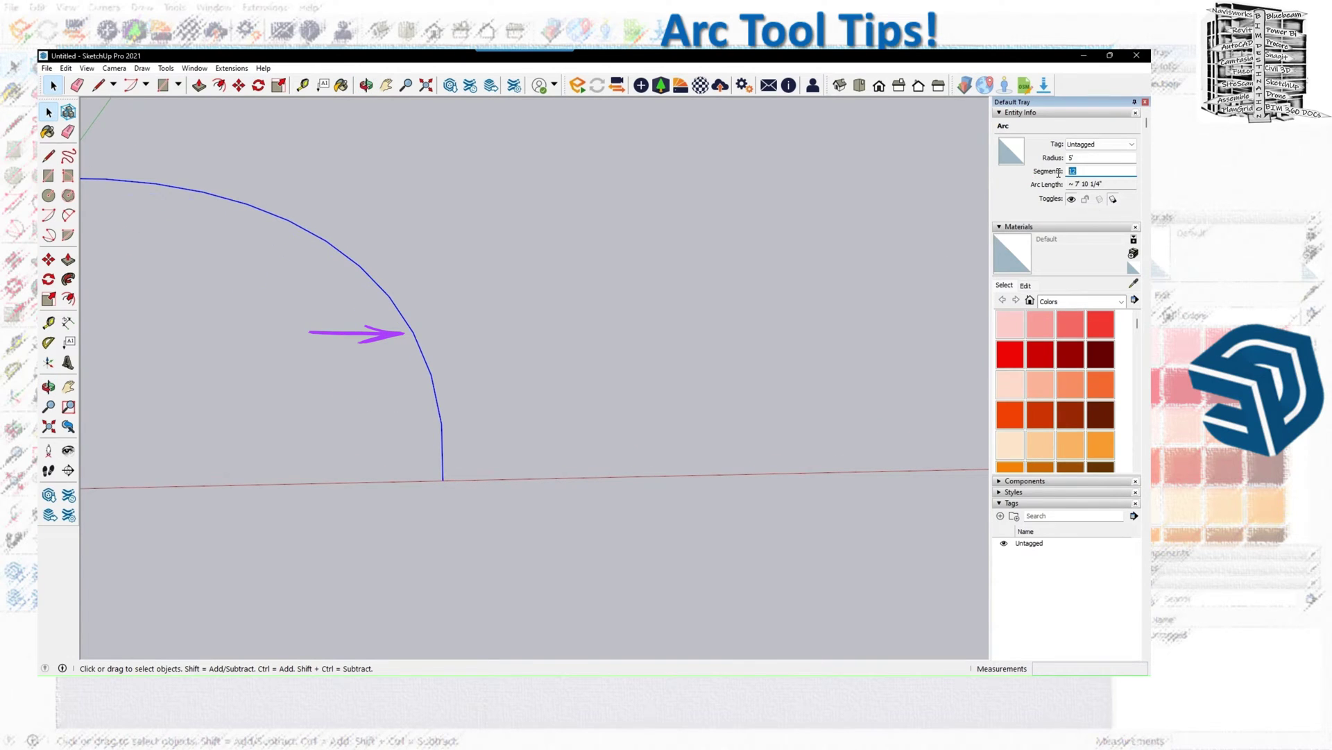
pyautogui.write('25')
pyautogui.press('Return')
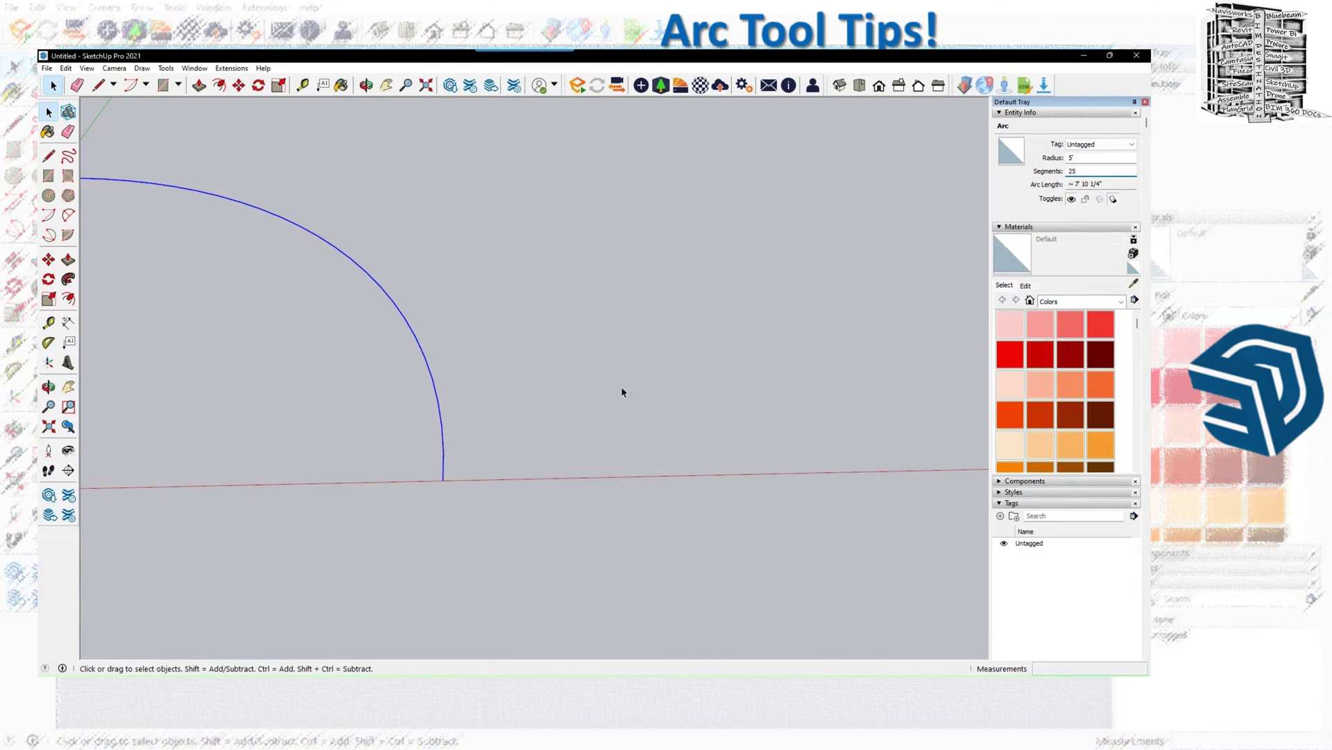
pyautogui.scroll(-3, 536, 359)
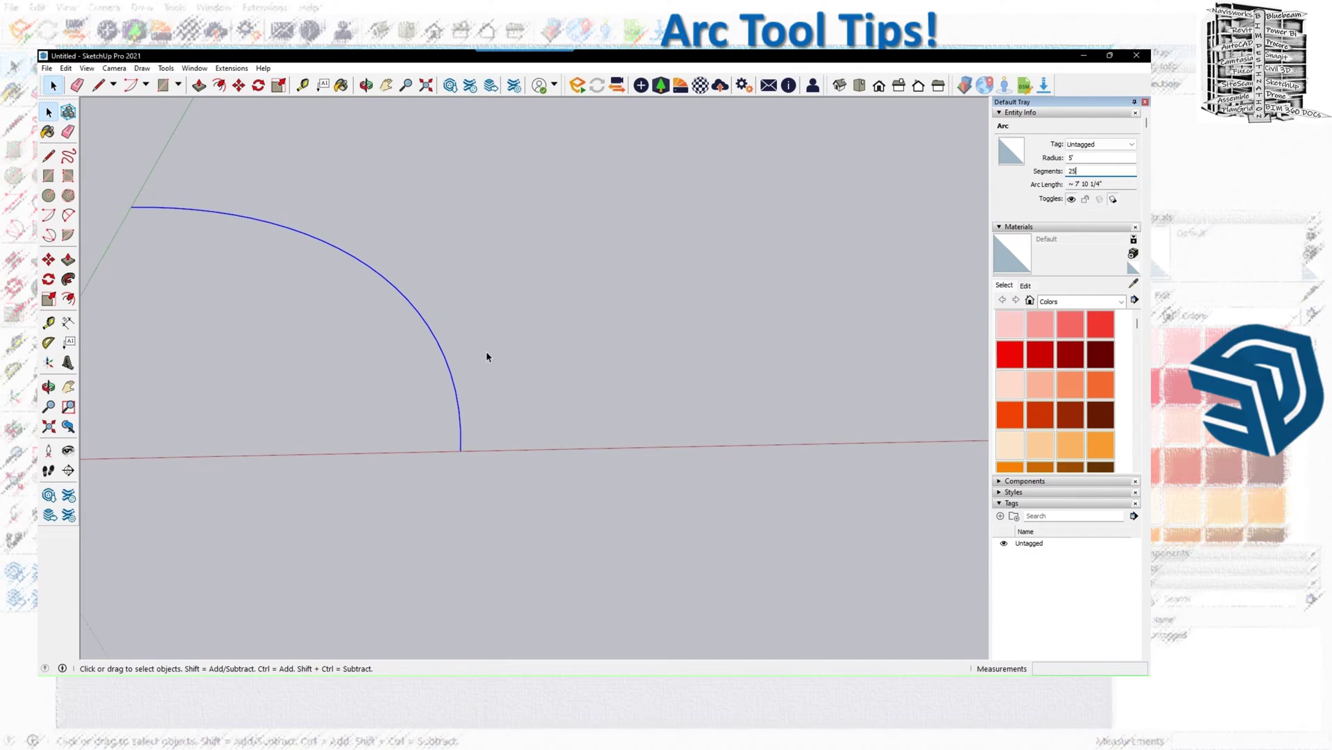
pyautogui.scroll(-1, 397, 355)
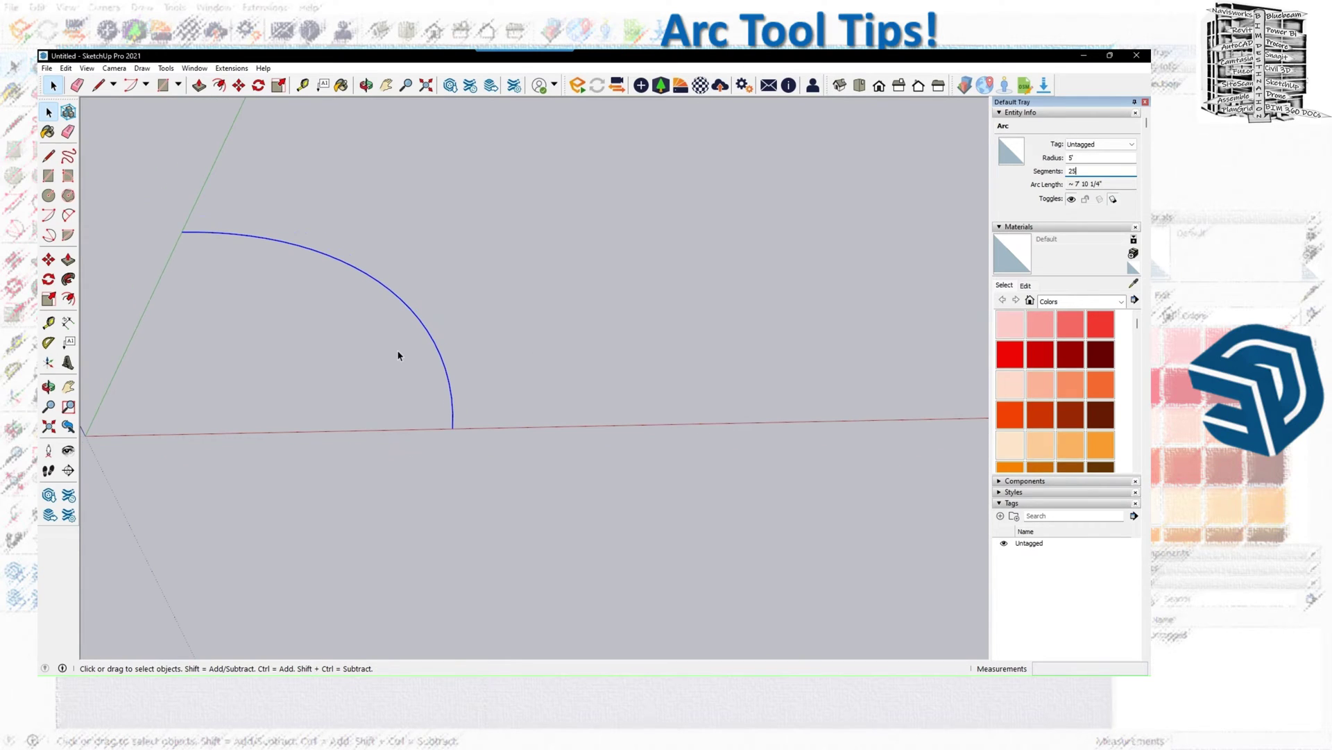
pyautogui.scroll(-1, 397, 355)
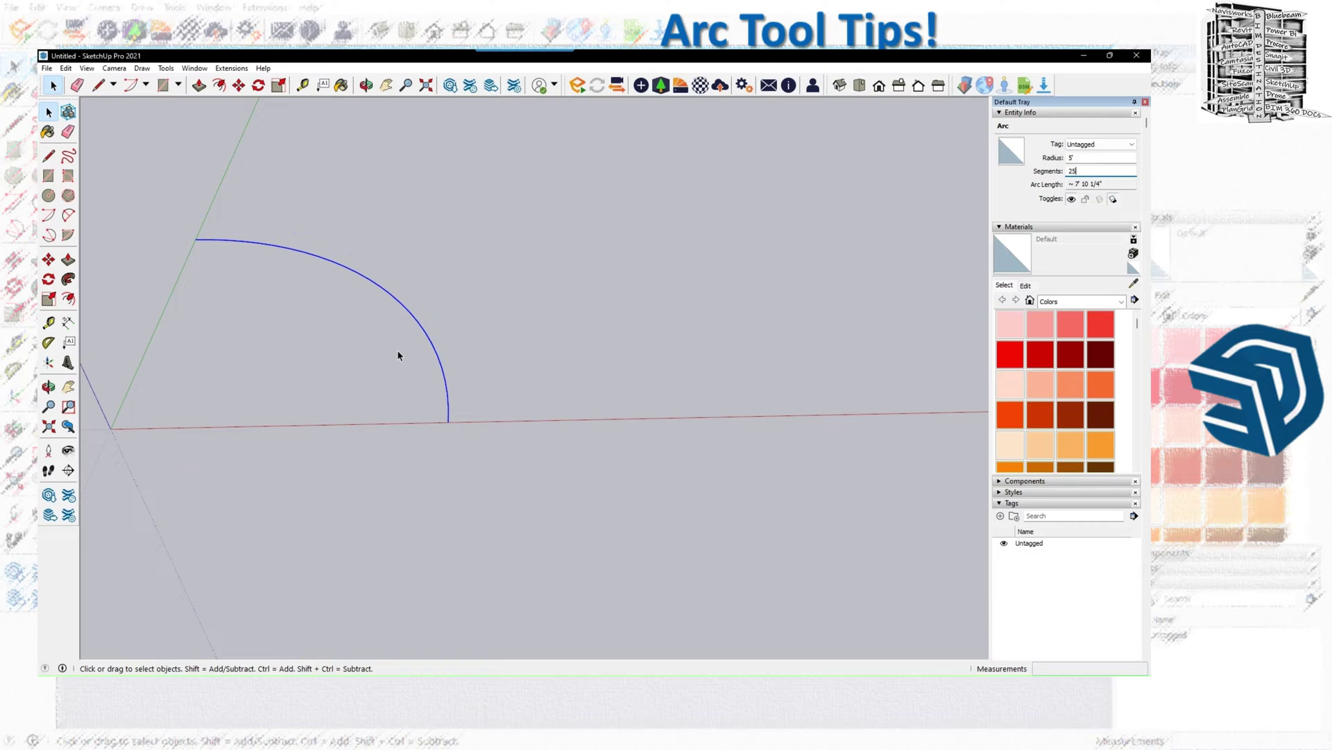
pyautogui.scroll(-1, 393, 354)
pyautogui.scroll(-1, 356, 359)
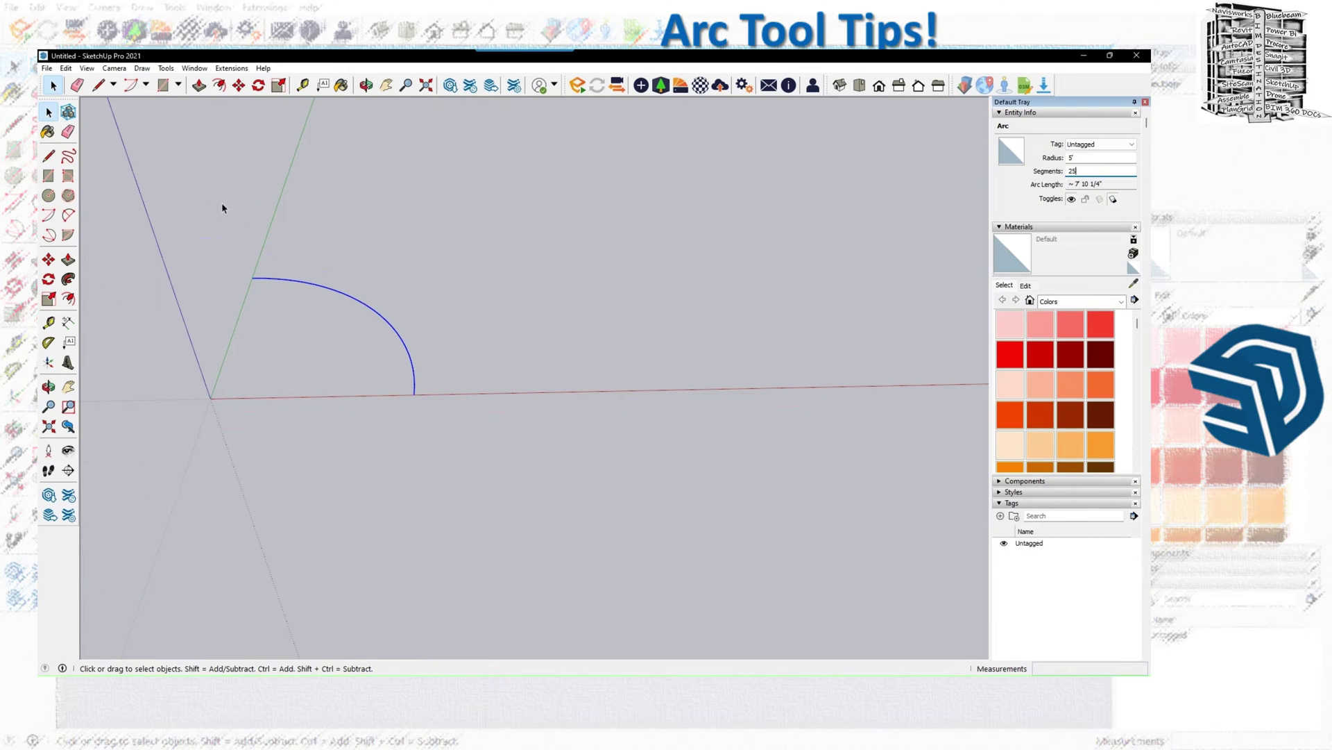
# Draw a 2 Point Arc spanning 5' on the red axis with a 2' axis-locked bulge.
pyautogui.click(146, 84)
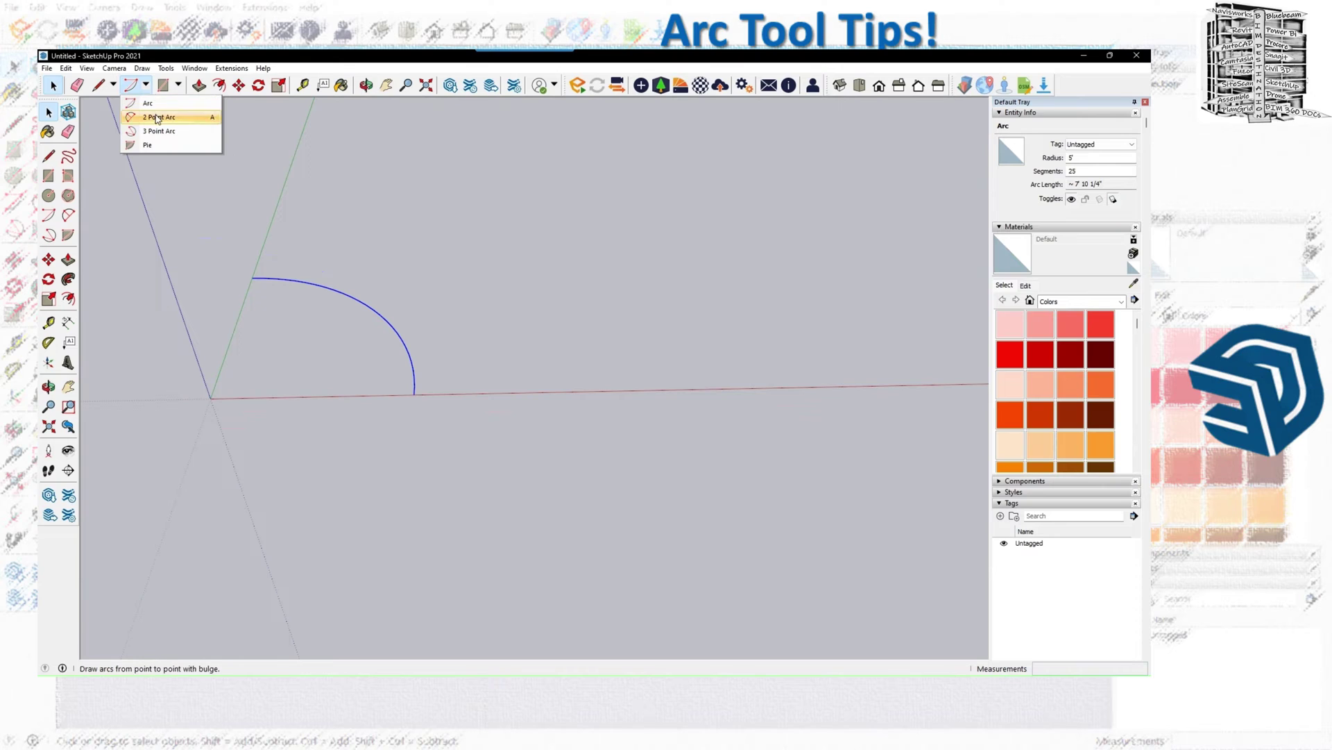
pyautogui.click(159, 117)
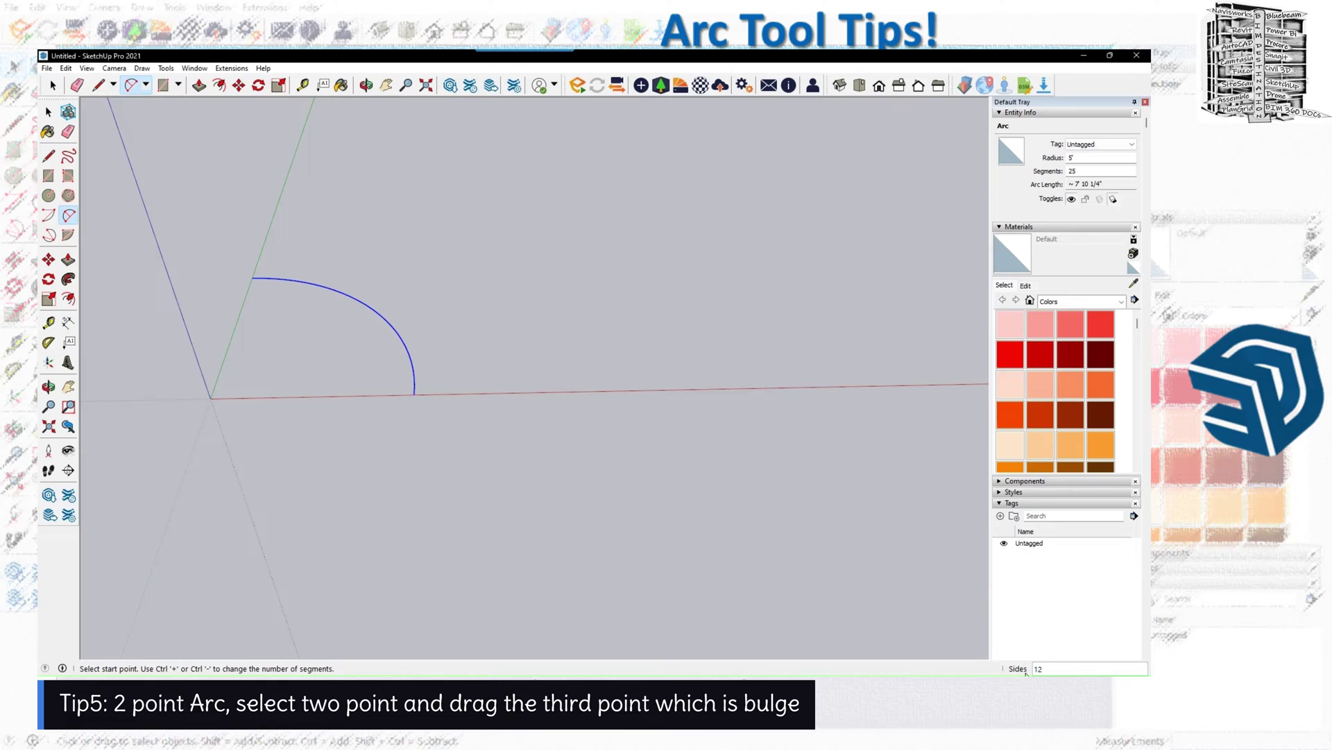
pyautogui.click(520, 393)
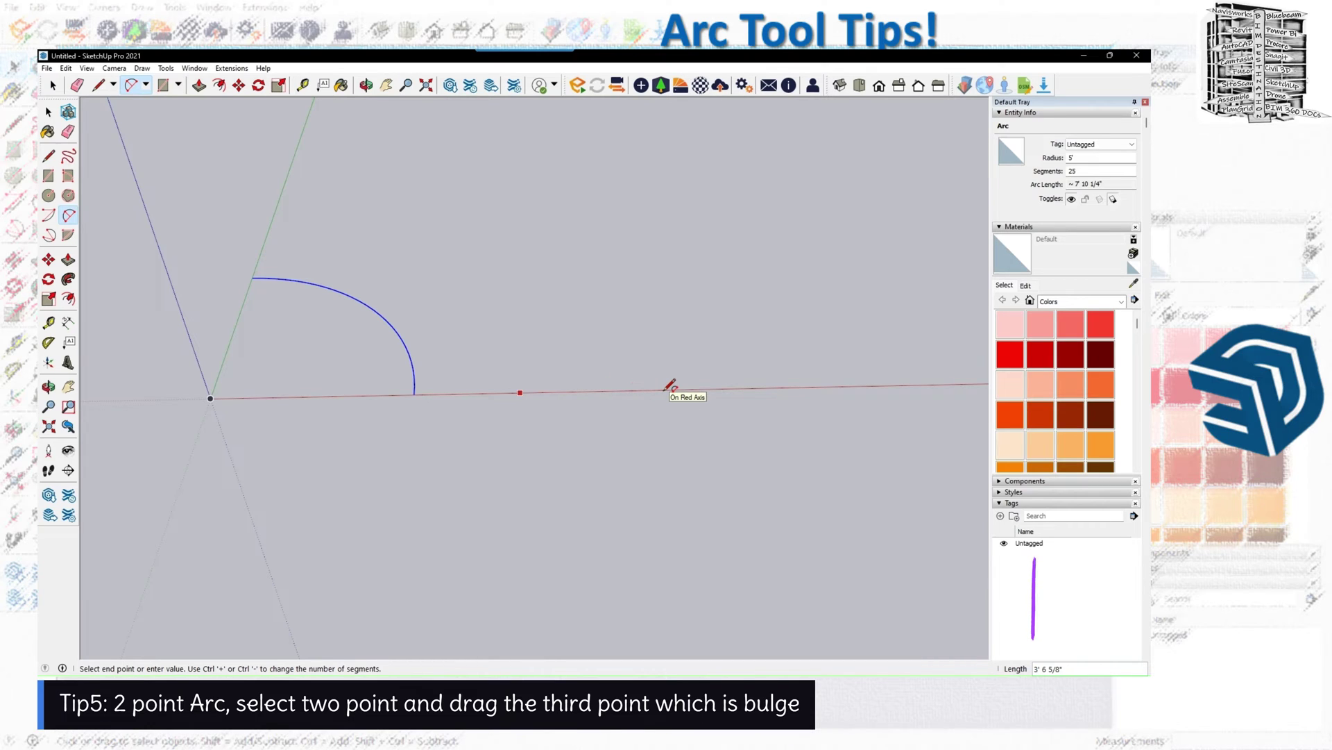
pyautogui.write('5')
pyautogui.press('Return')
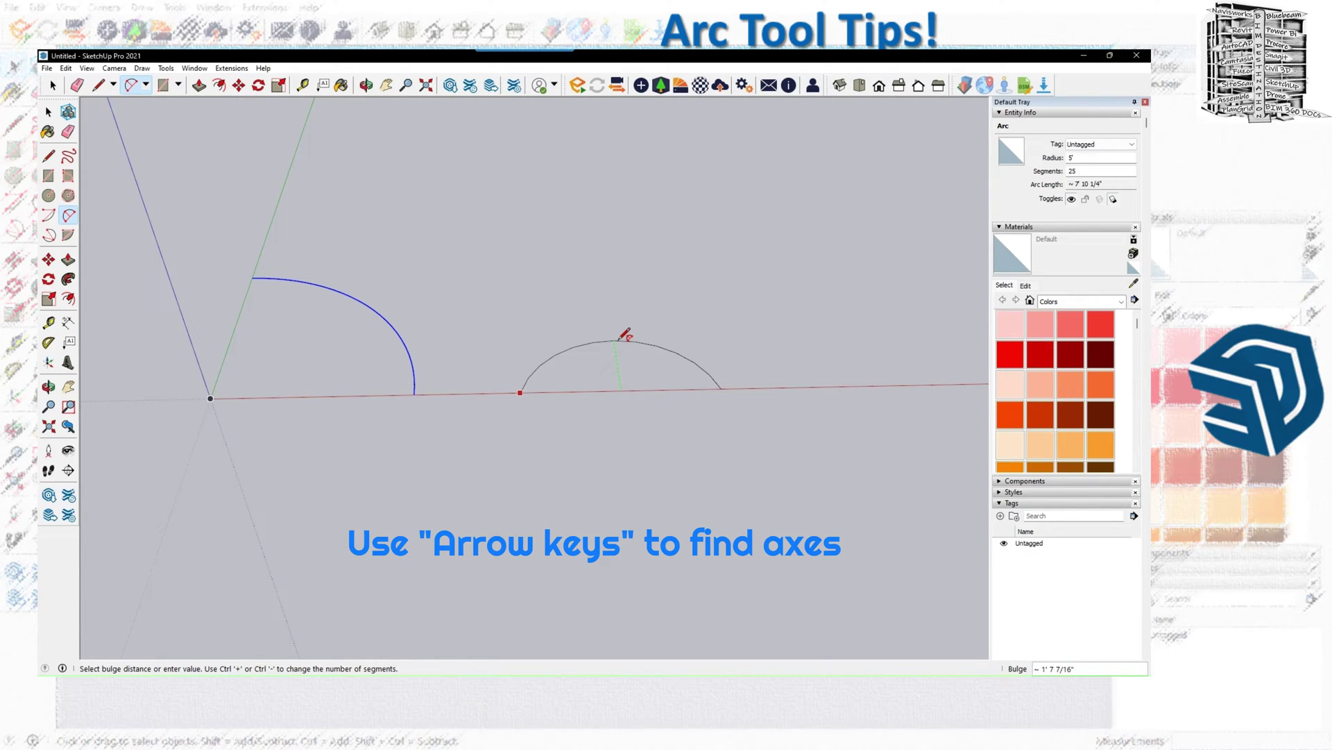
pyautogui.press('Up')
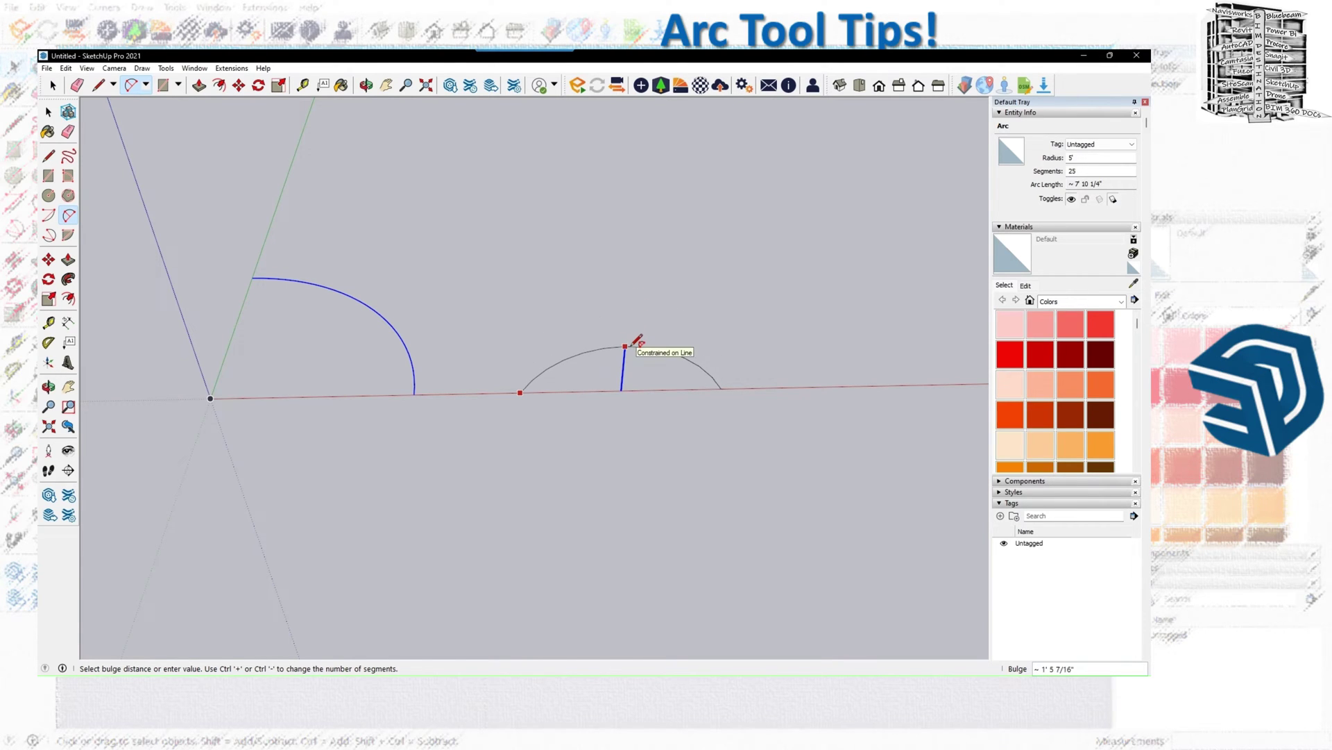
pyautogui.write("2'")
pyautogui.press('Return')
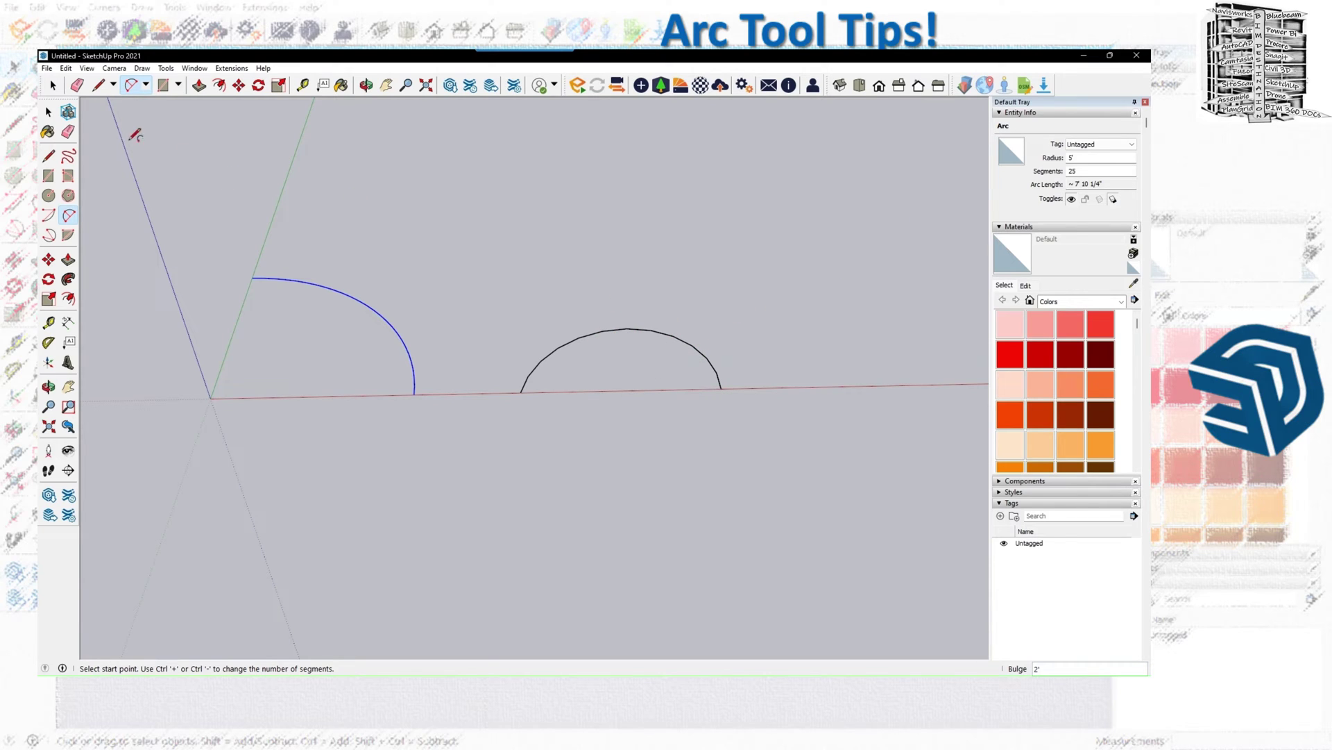
# Select the new arc and set its Segments to 25 in Entity Info.
pyautogui.click(50, 113)
pyautogui.click(500, 313)
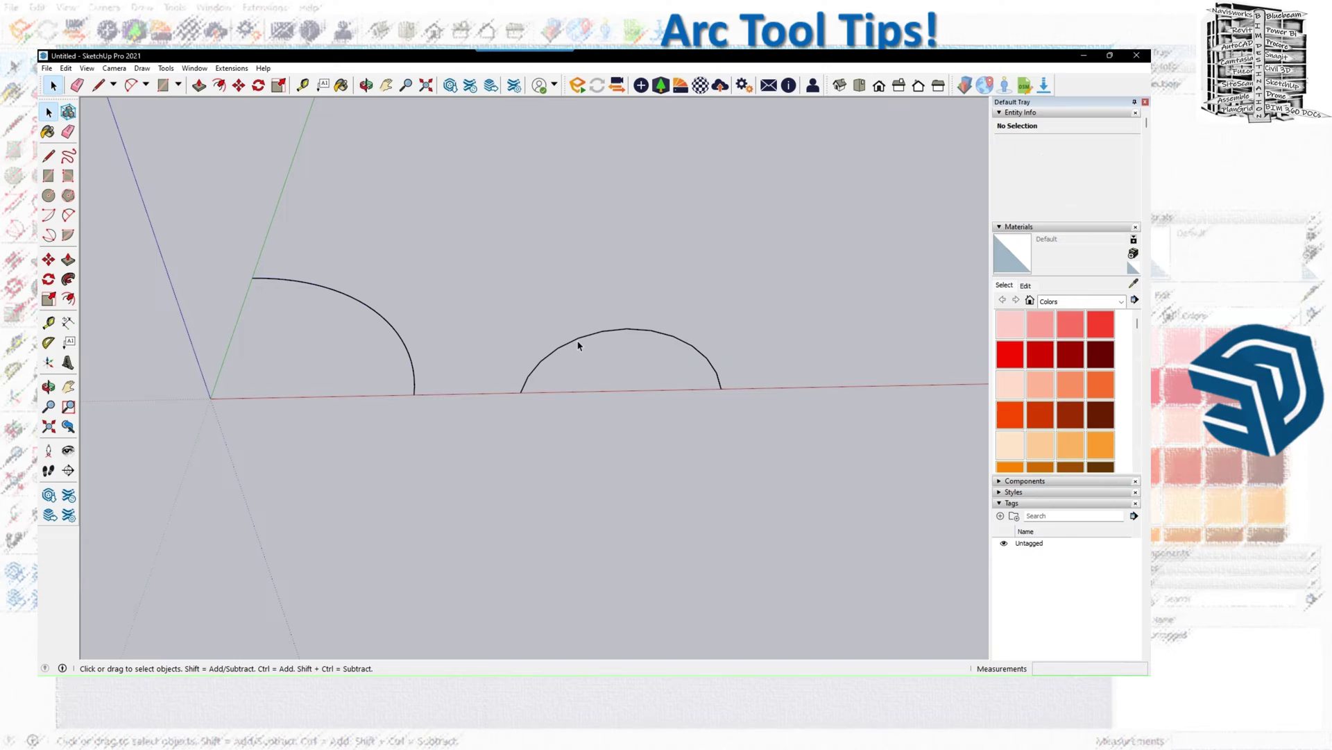
pyautogui.click(578, 342)
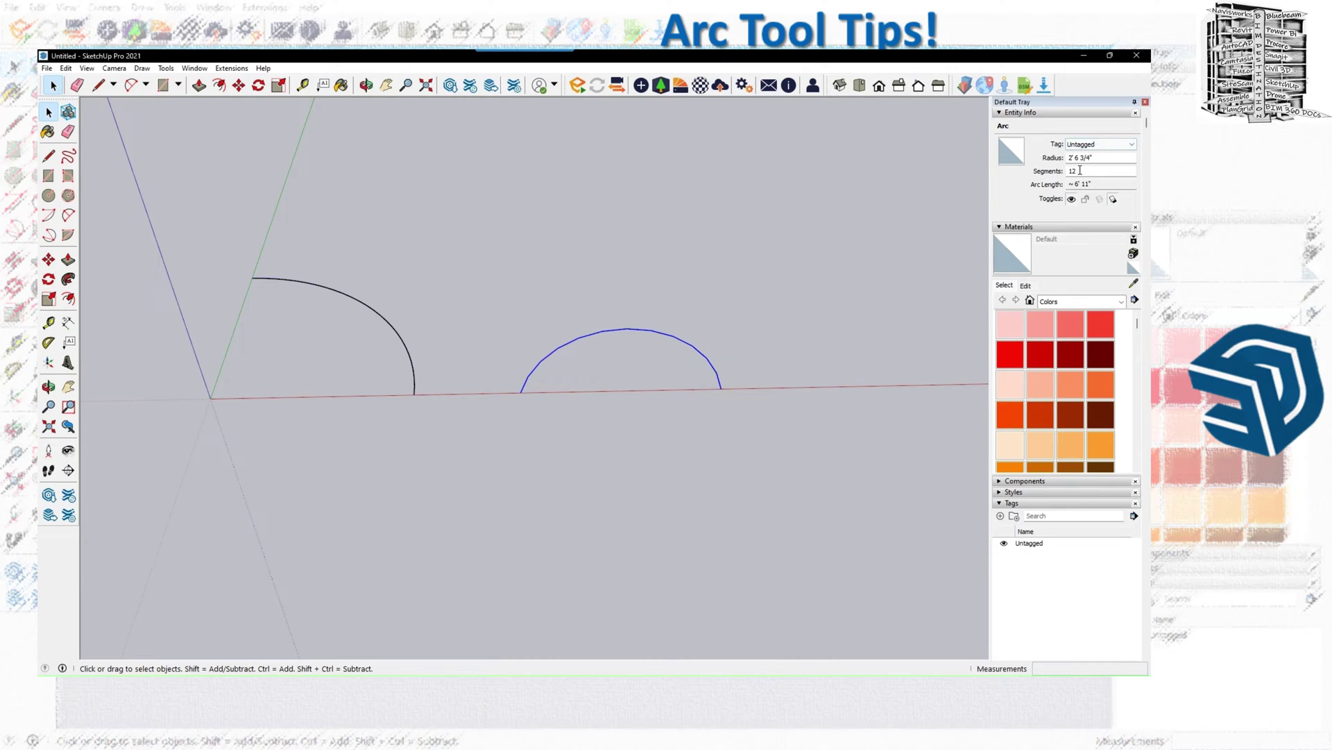
pyautogui.doubleClick(1073, 171)
pyautogui.write('25')
pyautogui.press('Return')
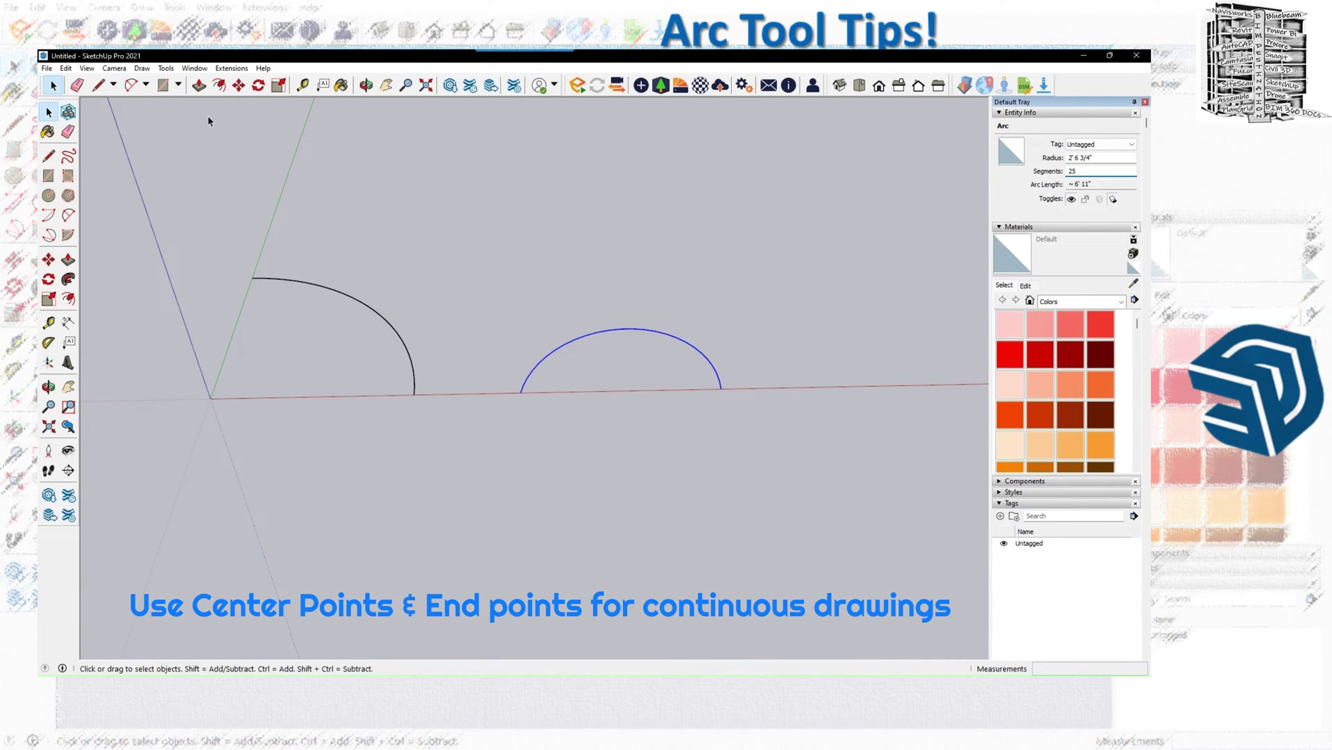
# Draw a 2 Point Arc from the second arc's end to the red axis, 2' bulge below.
pyautogui.click(146, 86)
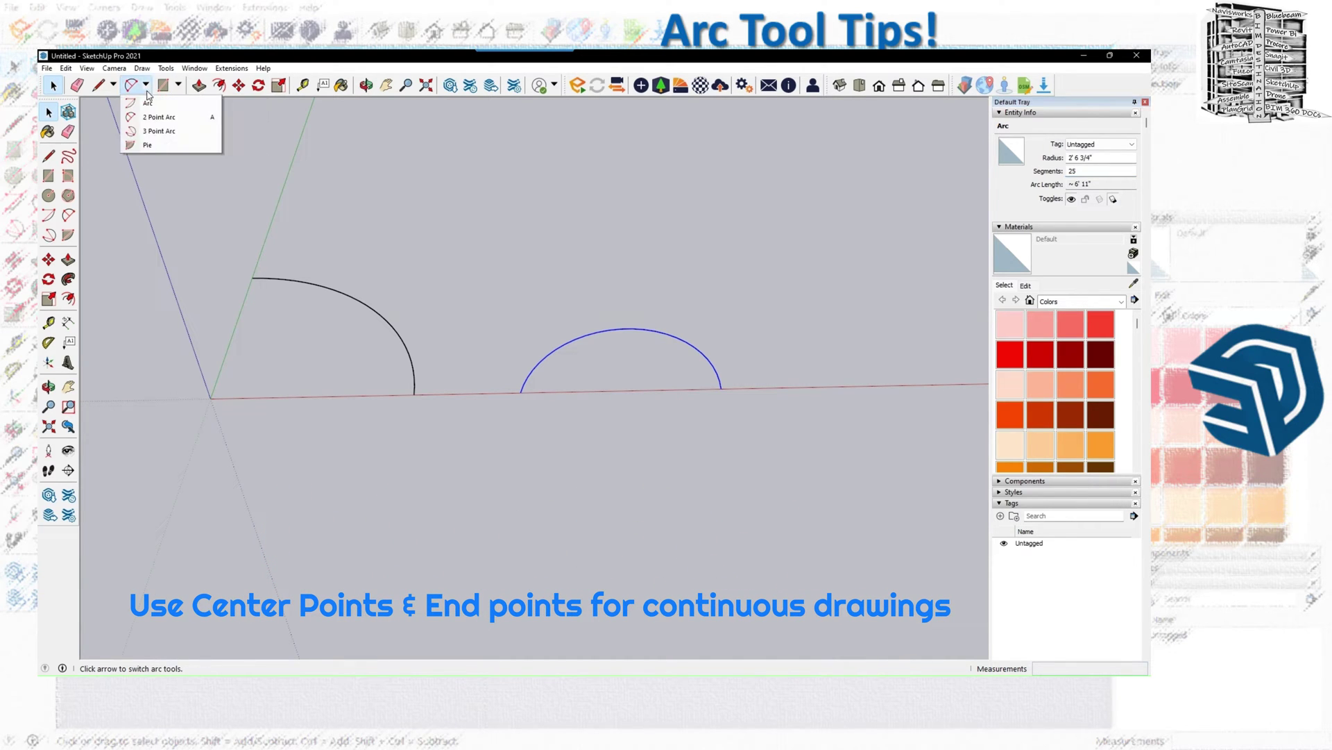
pyautogui.click(161, 126)
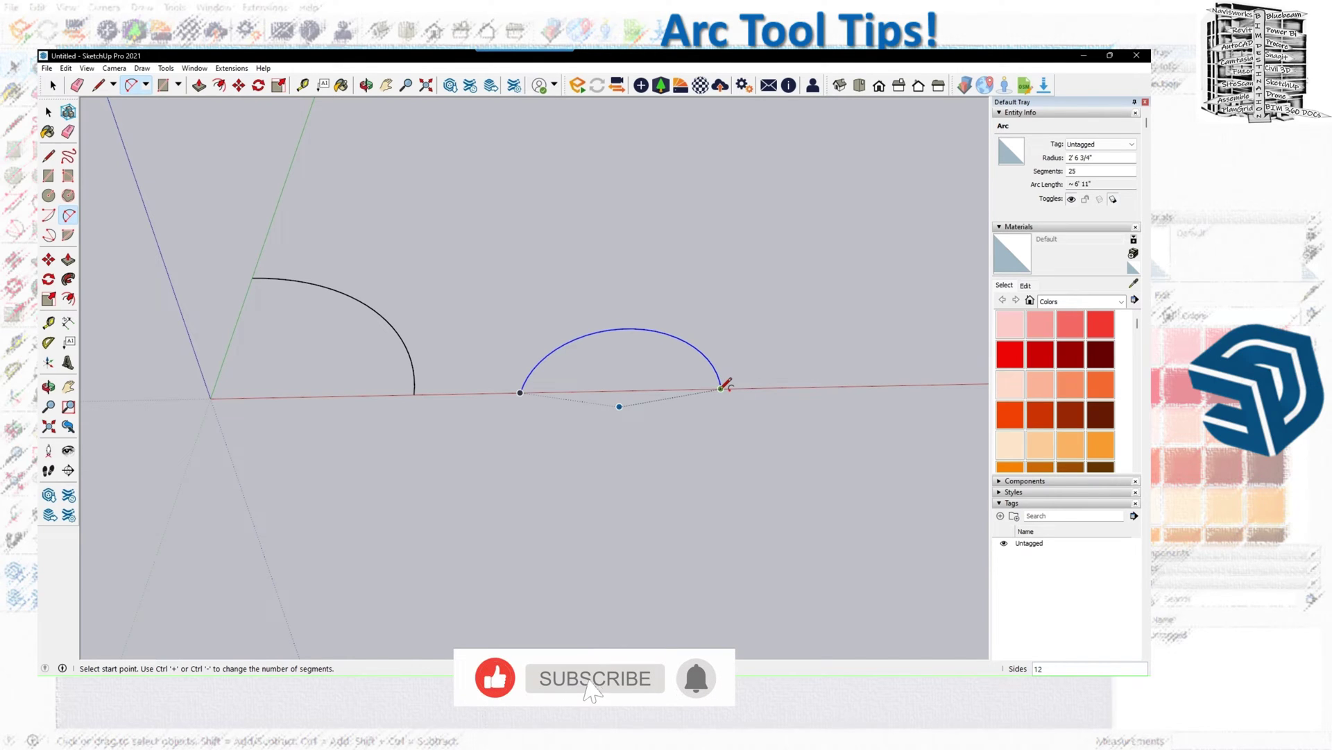
pyautogui.click(721, 388)
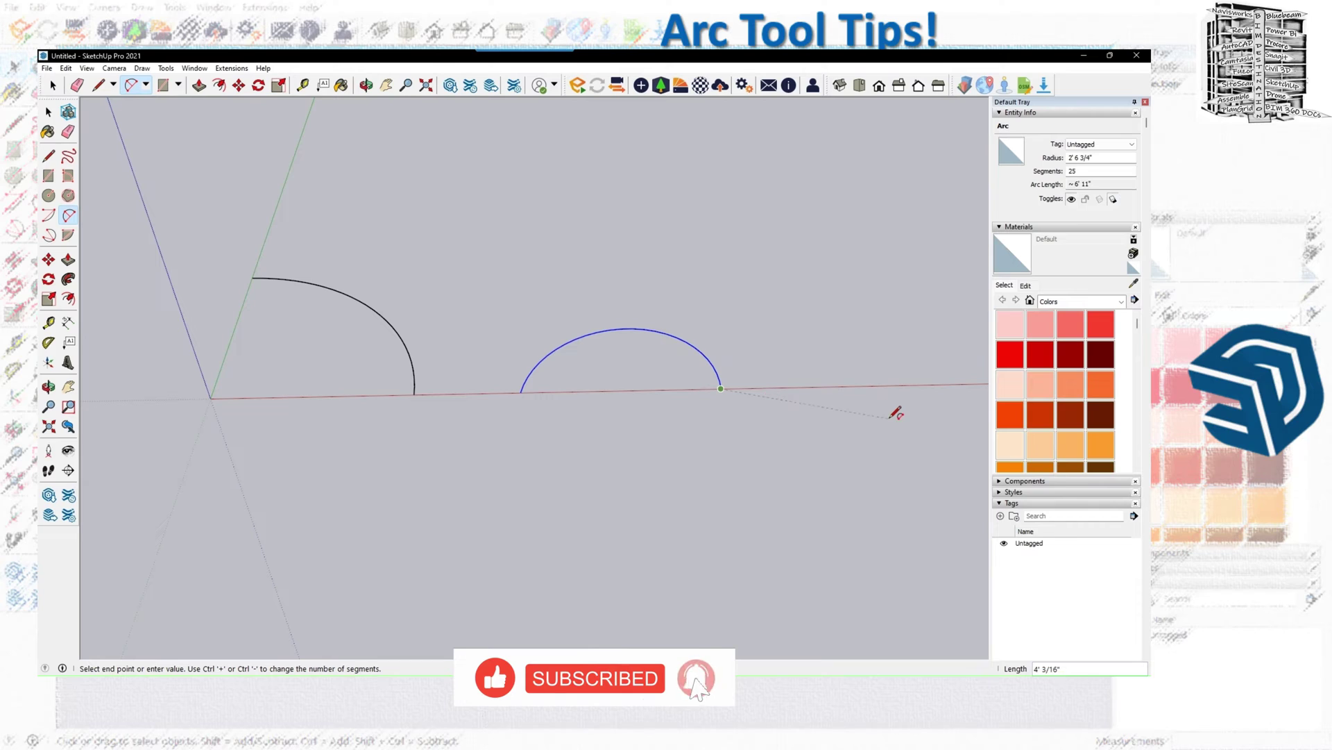
pyautogui.click(911, 387)
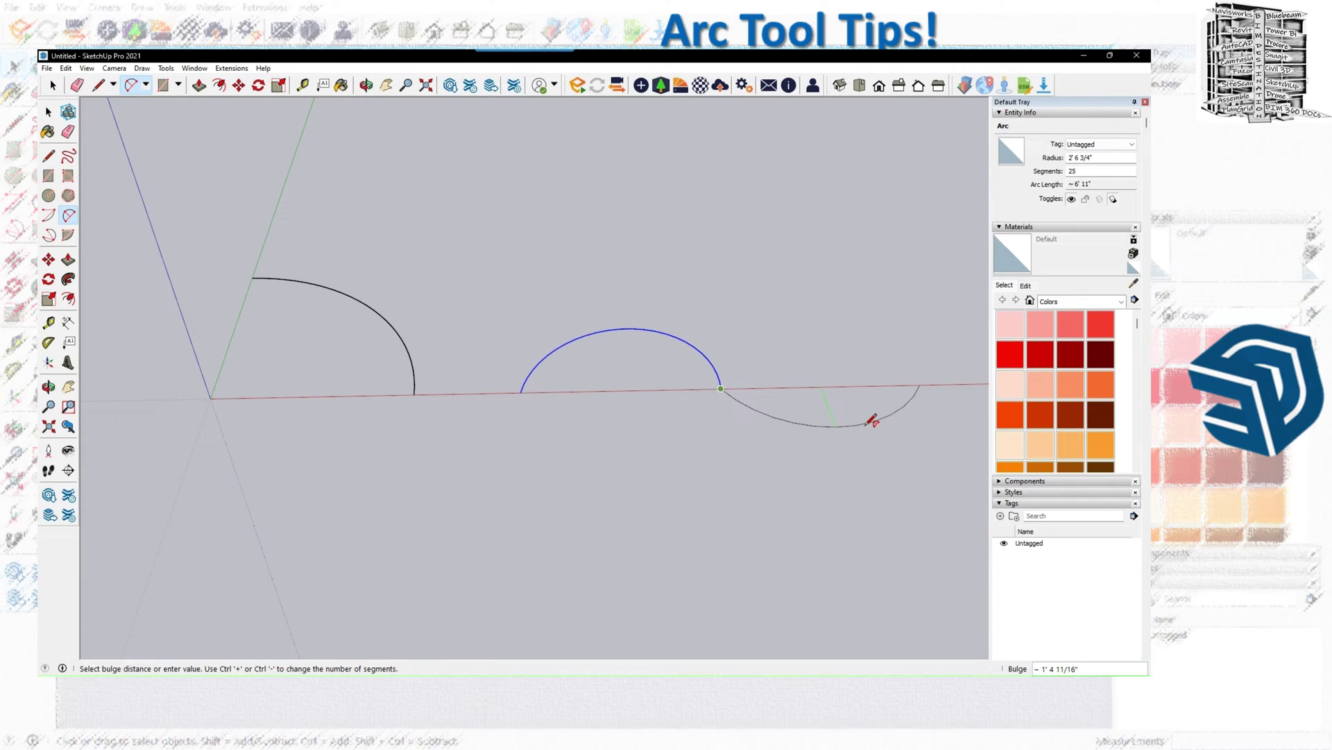
pyautogui.press('shift')
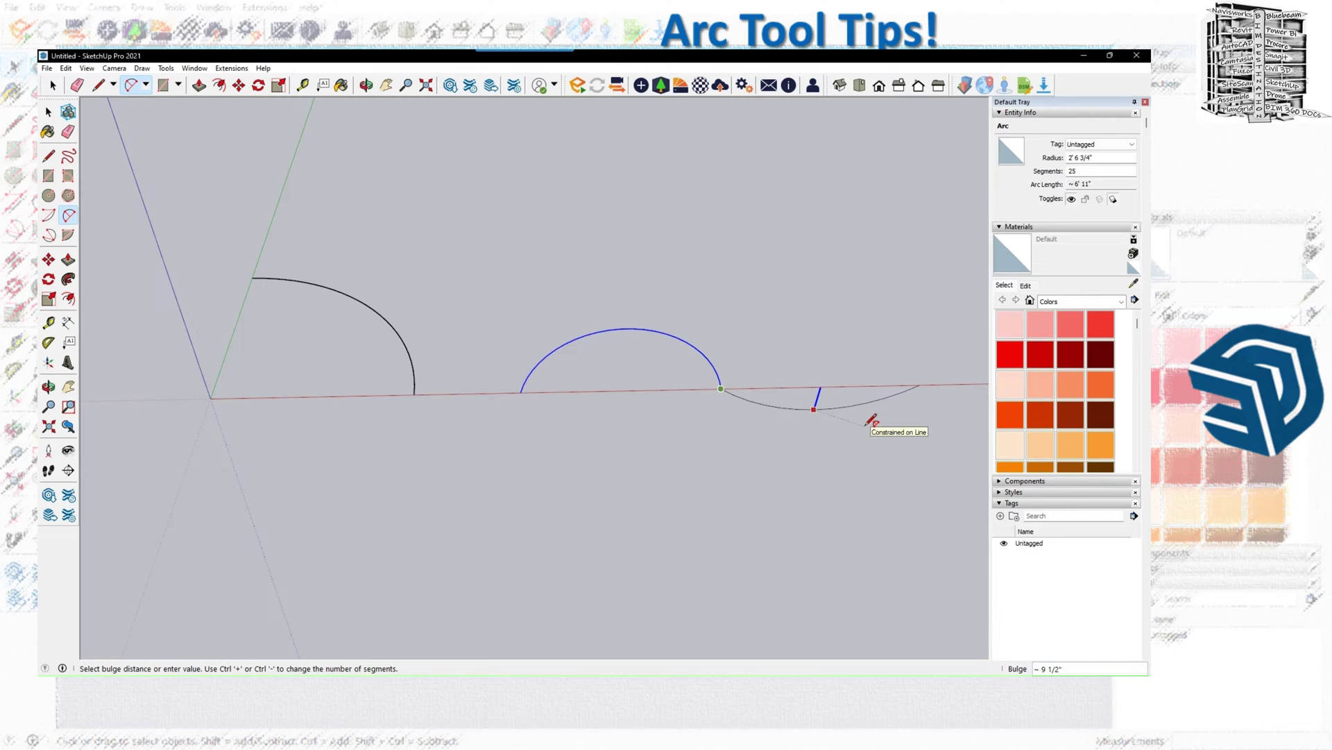
pyautogui.write('2')
pyautogui.press('Return')
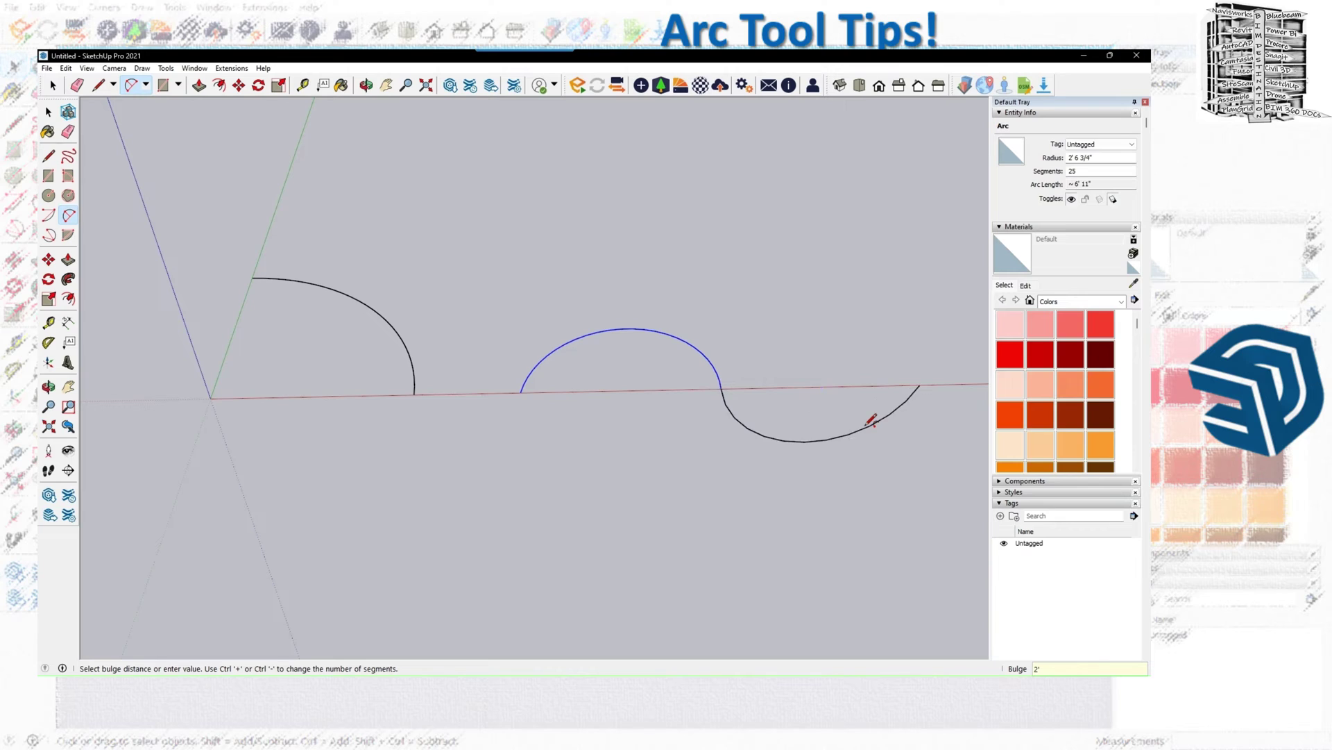
# Set the lower arc's Segments to 25 and tilt the view toward the arcs.
pyautogui.click(48, 111)
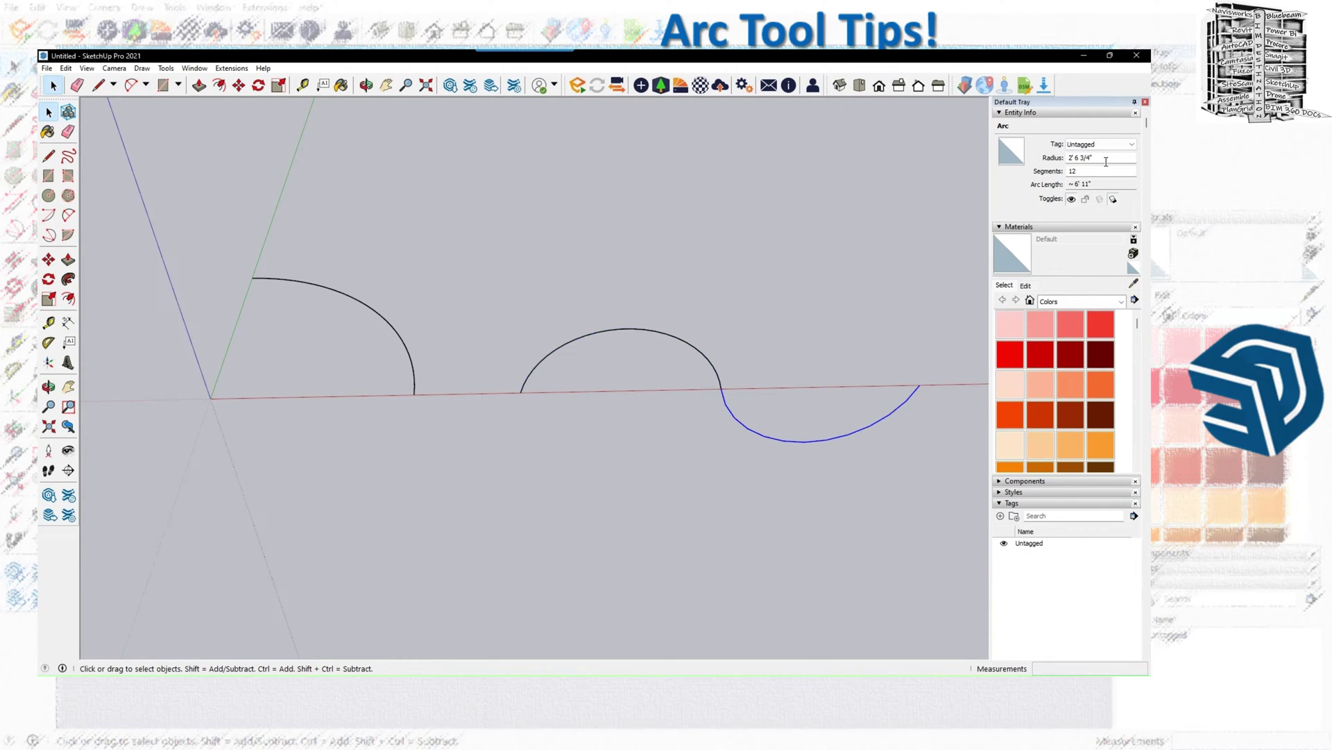
pyautogui.doubleClick(1071, 171)
pyautogui.write('25')
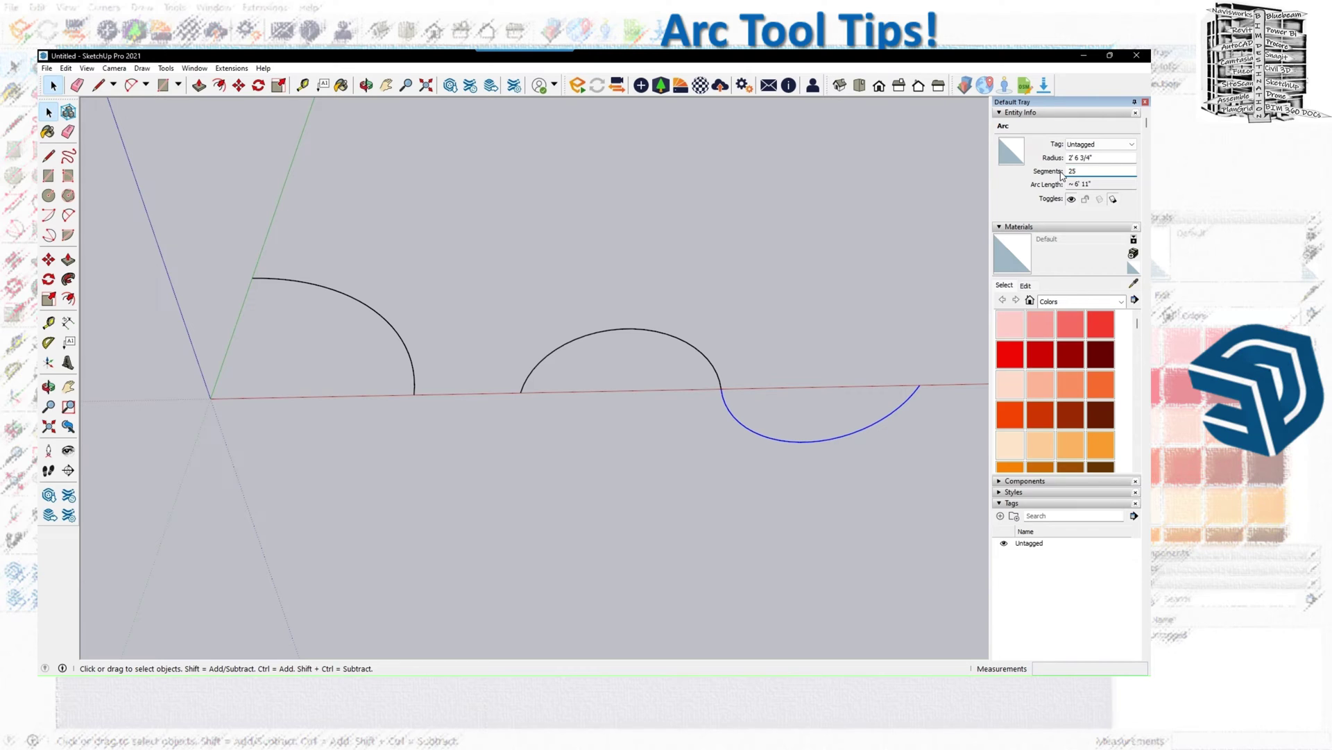
pyautogui.scroll(3, 769, 400)
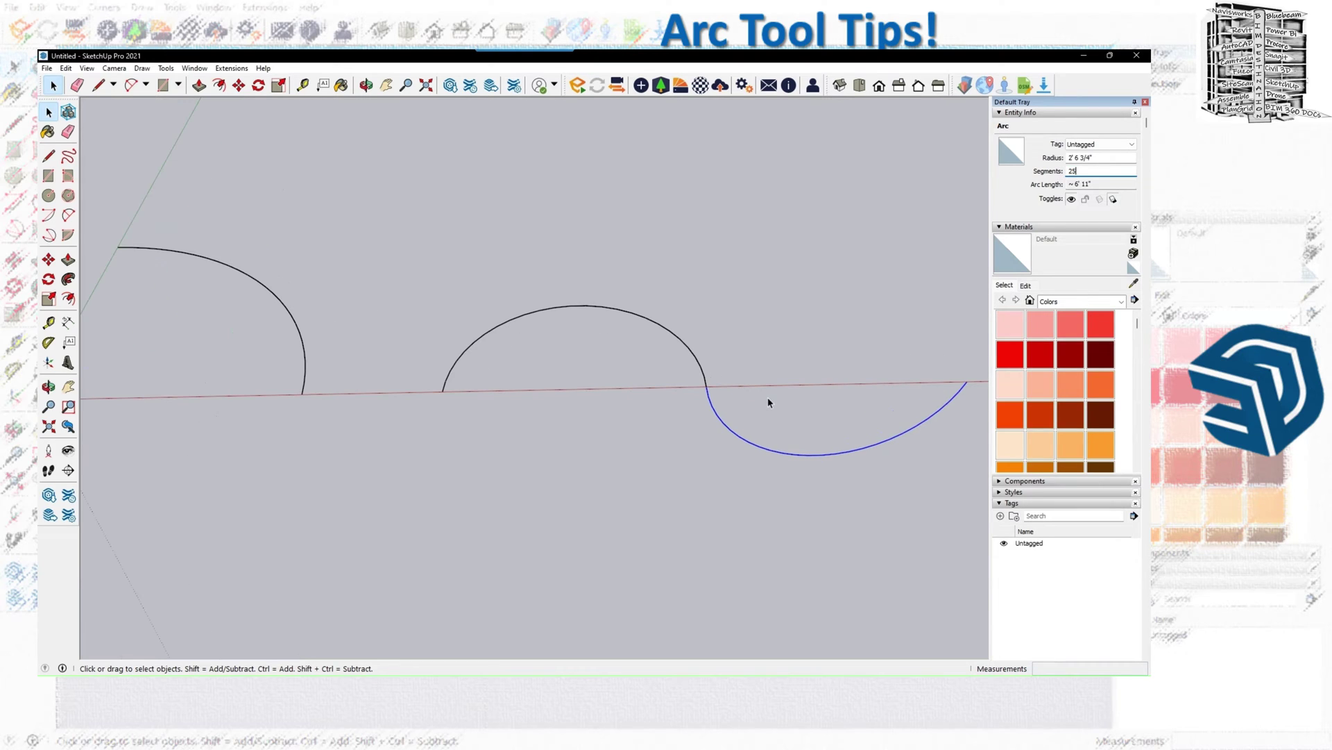
pyautogui.moveTo(857, 415)
pyautogui.mouseDown(button='middle')
pyautogui.moveTo(631, 425)
pyautogui.moveTo(472, 402)
pyautogui.moveTo(553, 363)
pyautogui.moveTo(717, 333)
pyautogui.mouseUp(button='middle')
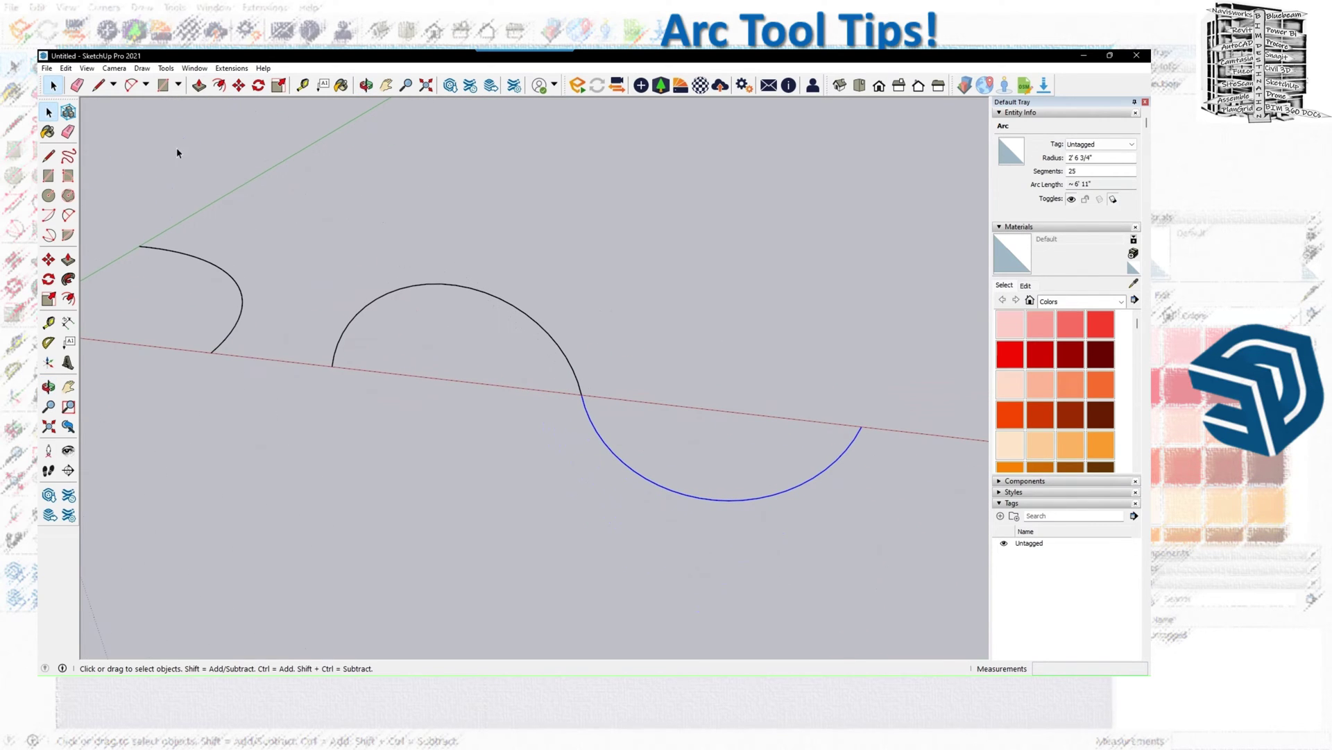
# Draw a line along the red axis from the upper arc's left end to the lower arc's far end.
pyautogui.click(48, 156)
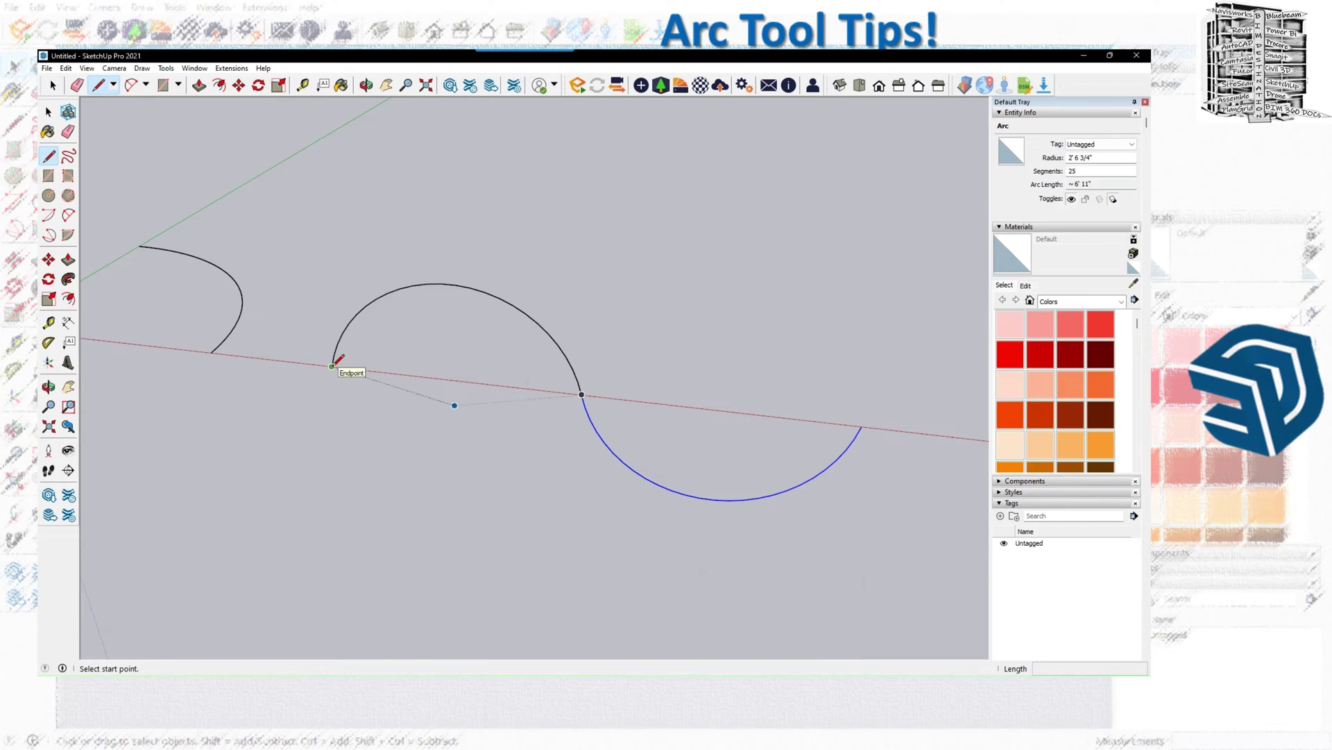
pyautogui.click(332, 366)
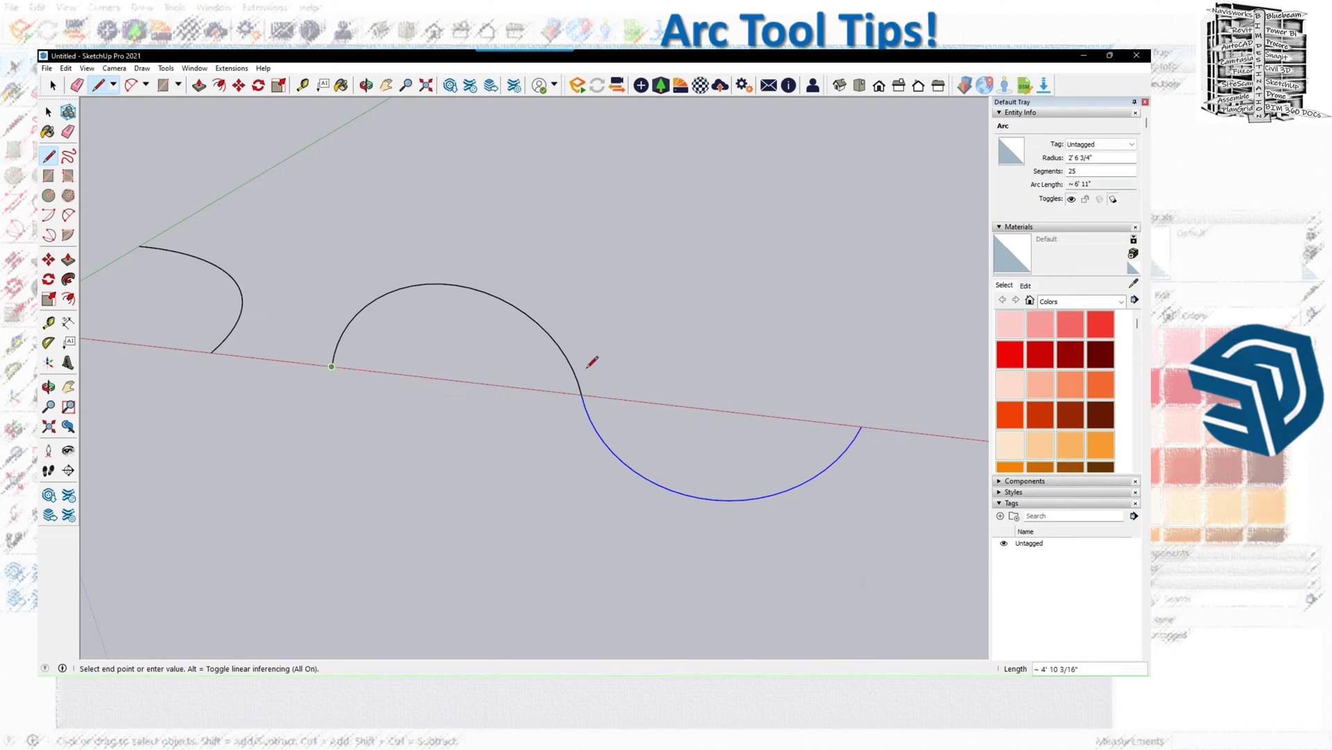
pyautogui.click(861, 426)
pyautogui.moveTo(776, 381); pyautogui.dragTo(787, 343, button='middle')
pyautogui.press('l')
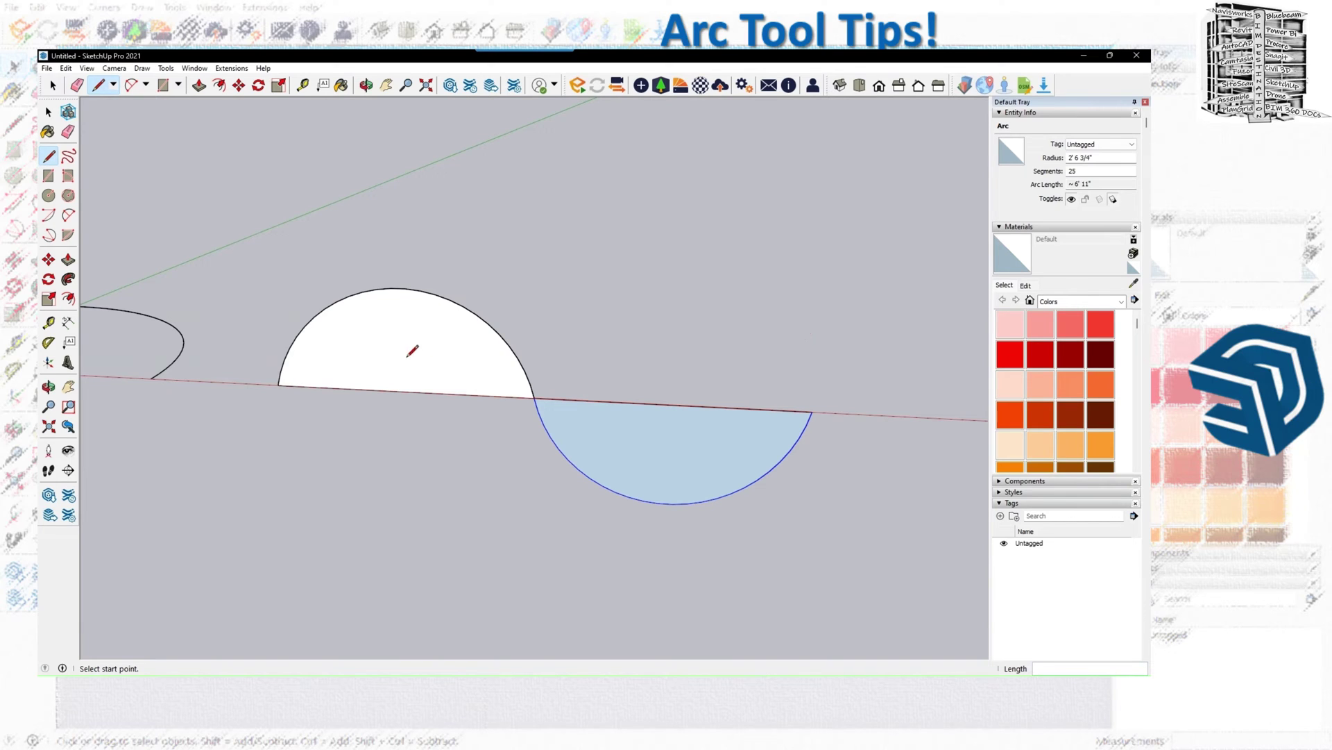
pyautogui.scroll(-3, 243, 375)
pyautogui.click(264, 383)
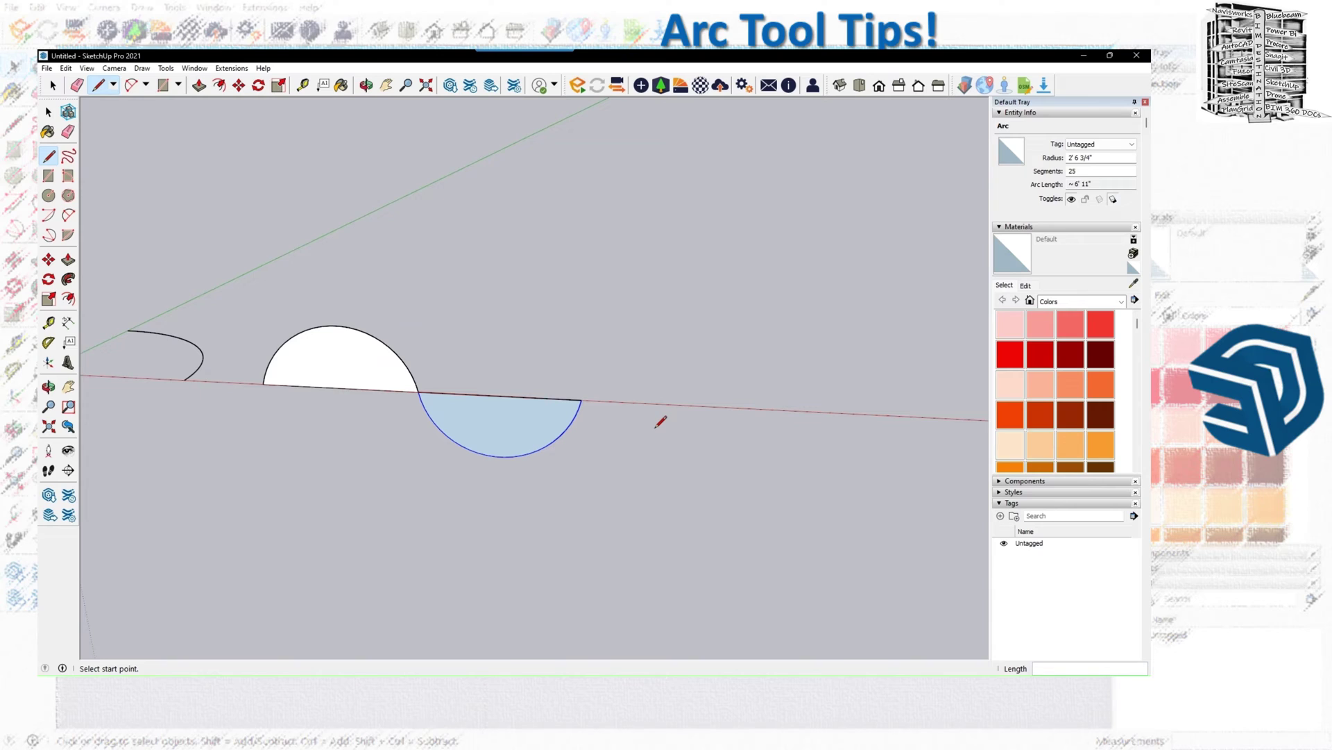
# Draw a 3 Point Arc from the red axis with a 5' first span and 90° angle.
pyautogui.click(146, 85)
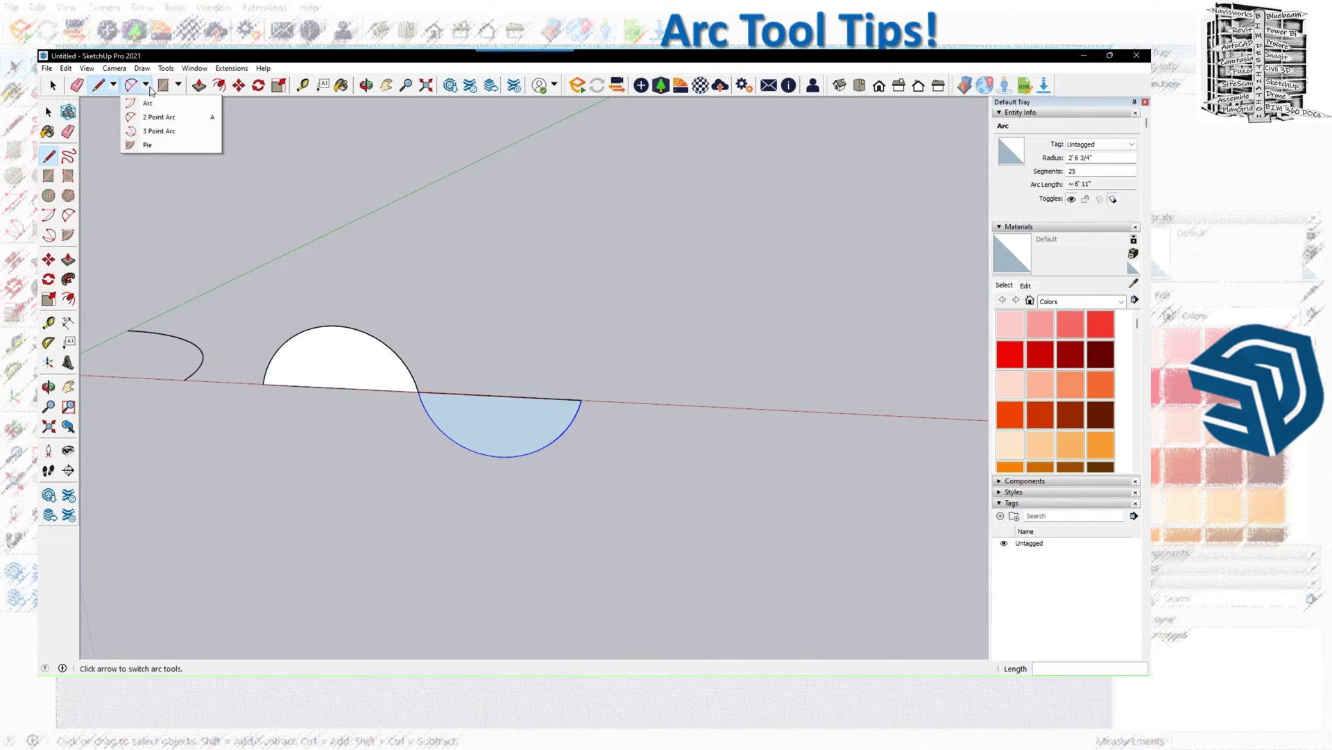
pyautogui.click(153, 131)
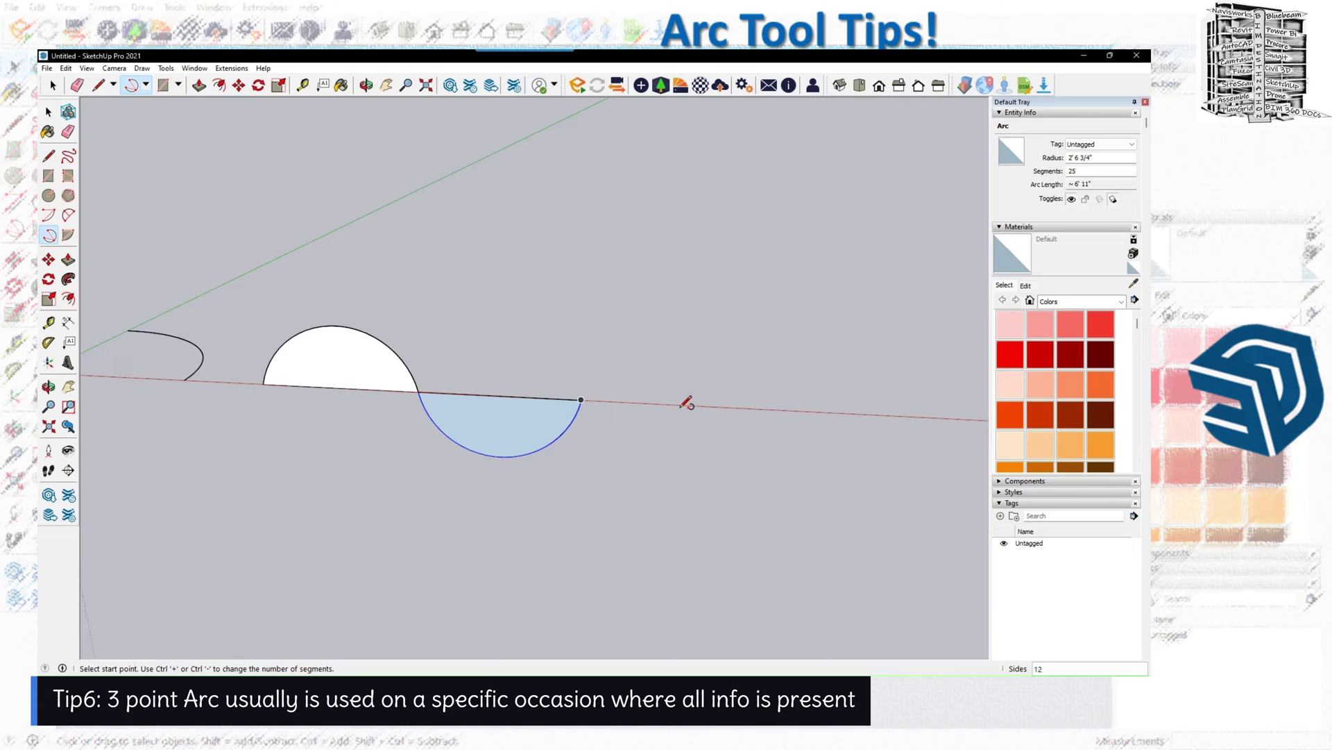
pyautogui.click(690, 401)
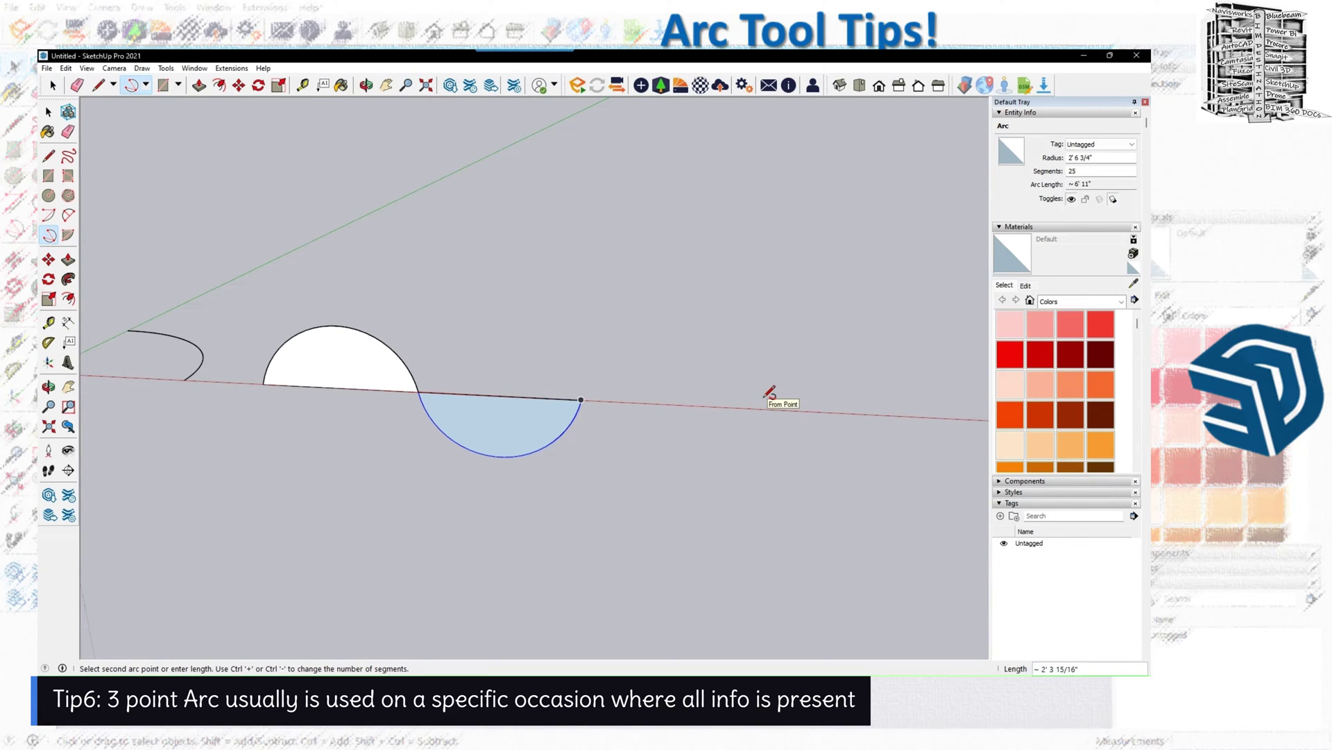
pyautogui.write("5'")
pyautogui.press('Return')
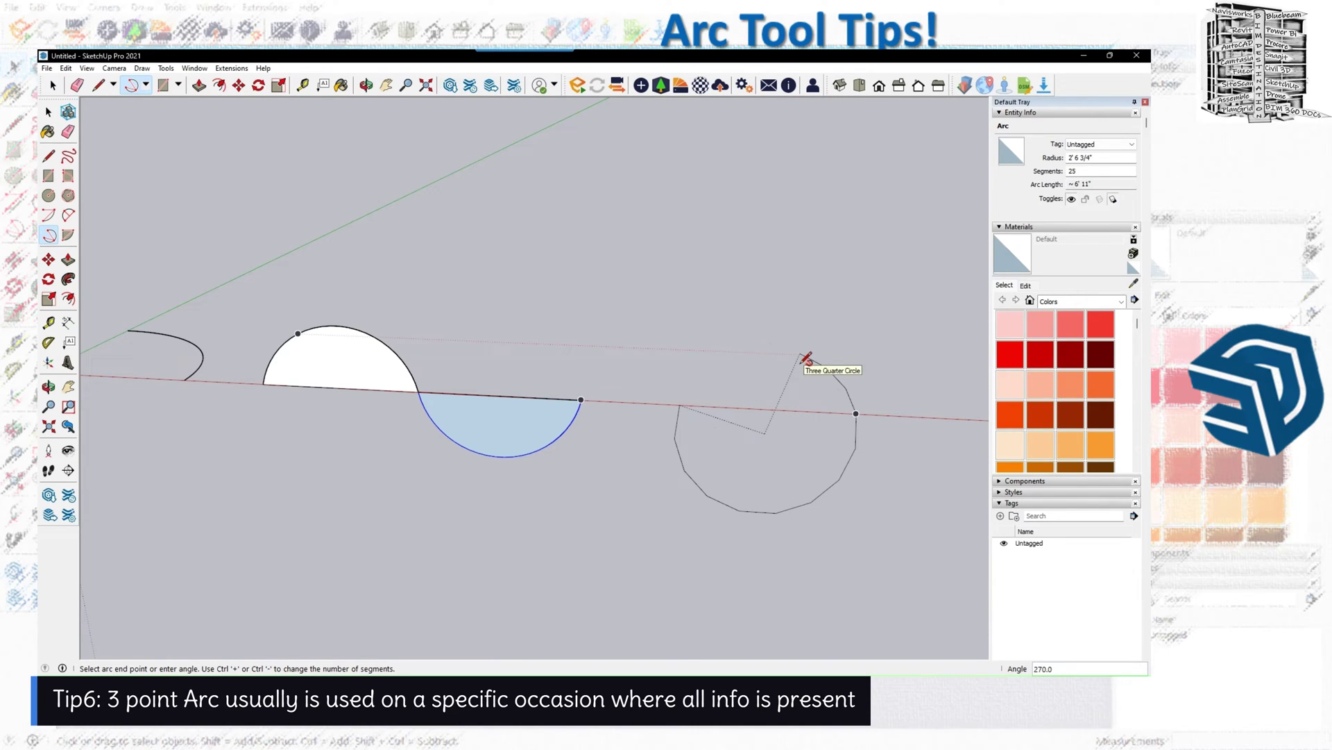
pyautogui.write('90')
pyautogui.press('Return')
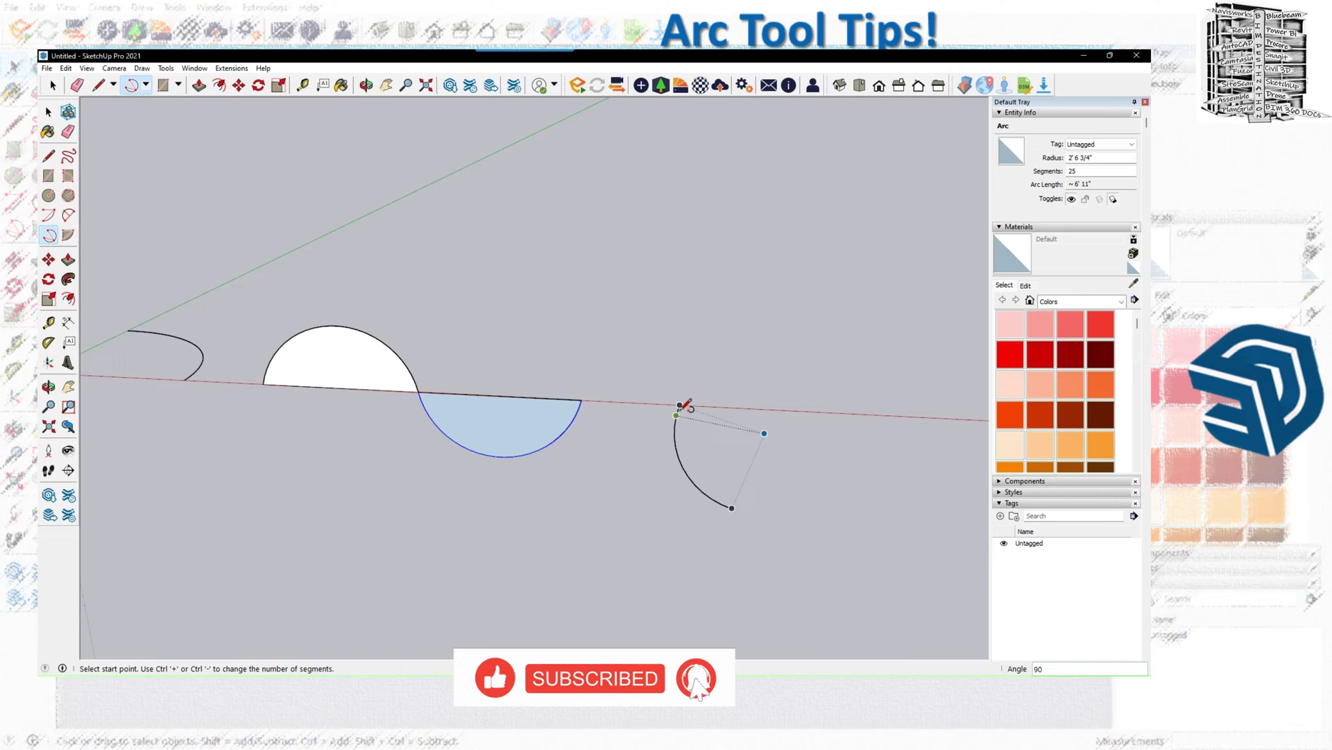
# Draw a Pie face centred on the red axis with 6' radius and 90° sweep.
pyautogui.click(146, 84)
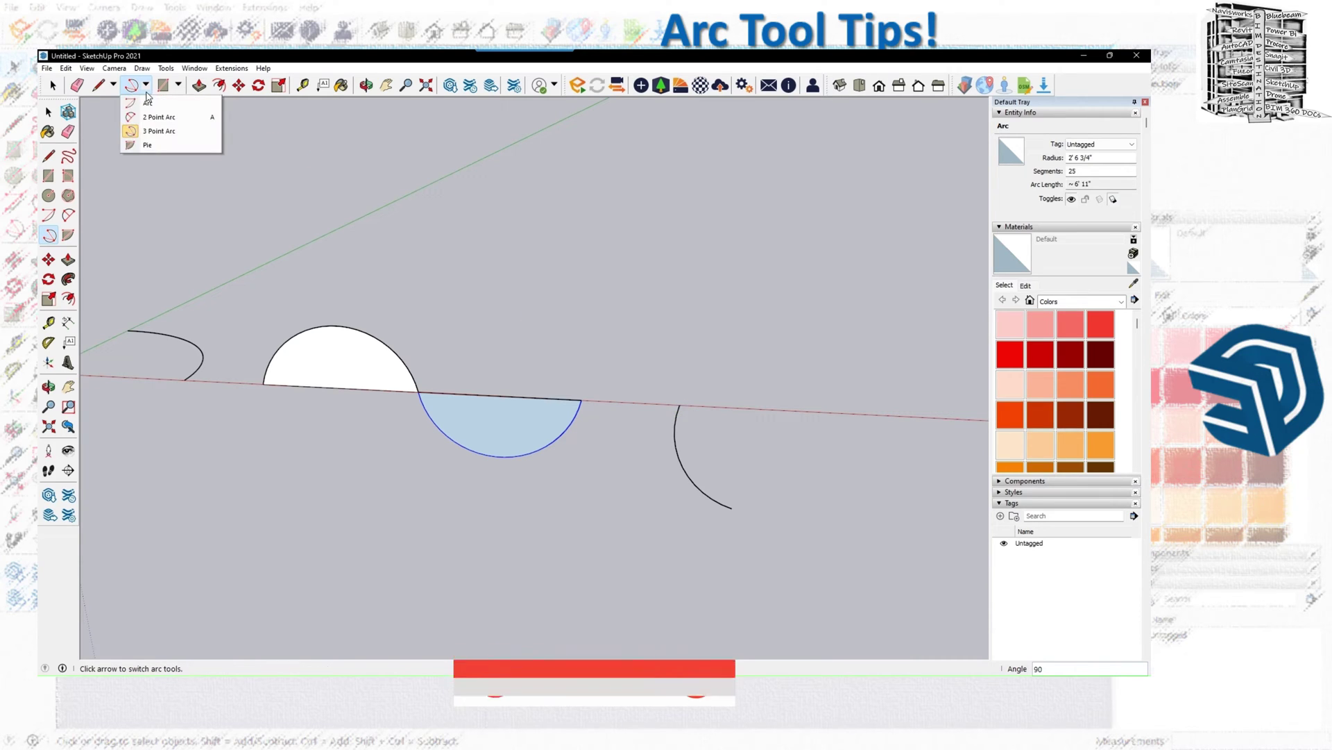
pyautogui.click(147, 146)
pyautogui.scroll(-1, 423, 345)
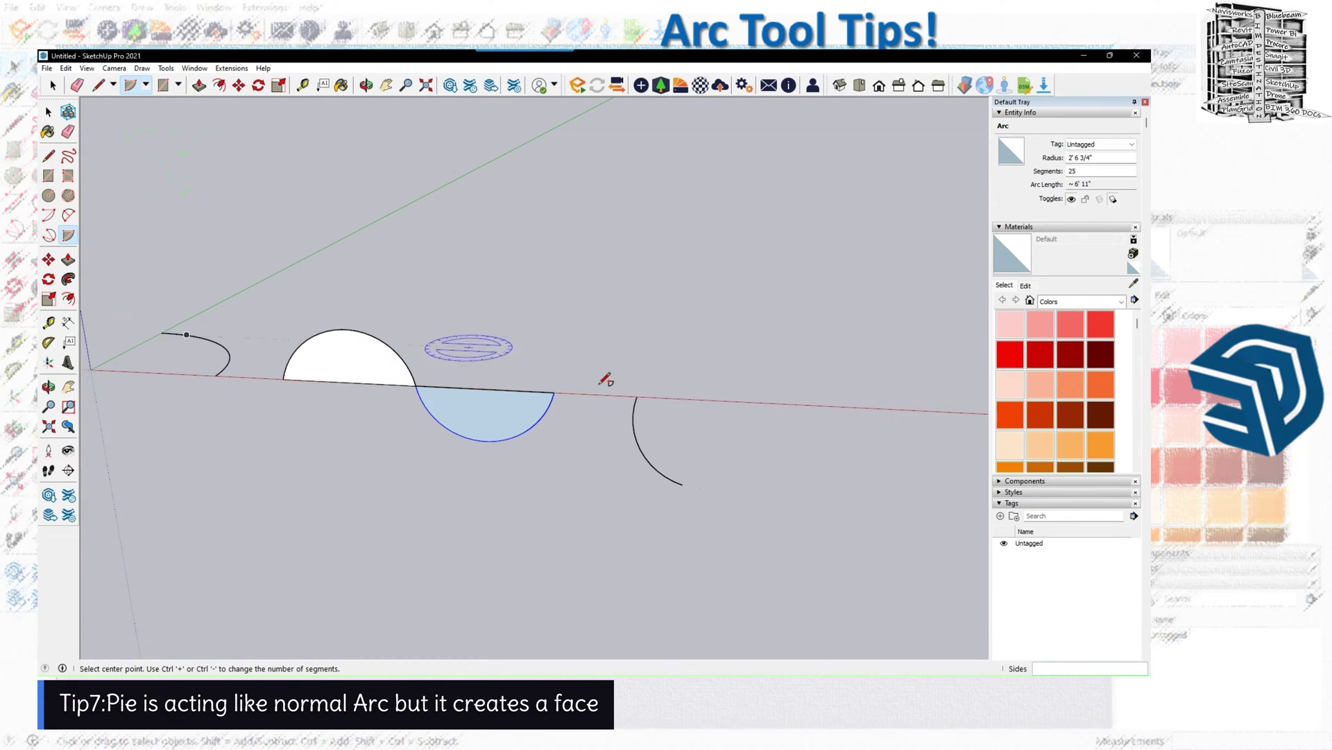
pyautogui.click(700, 399)
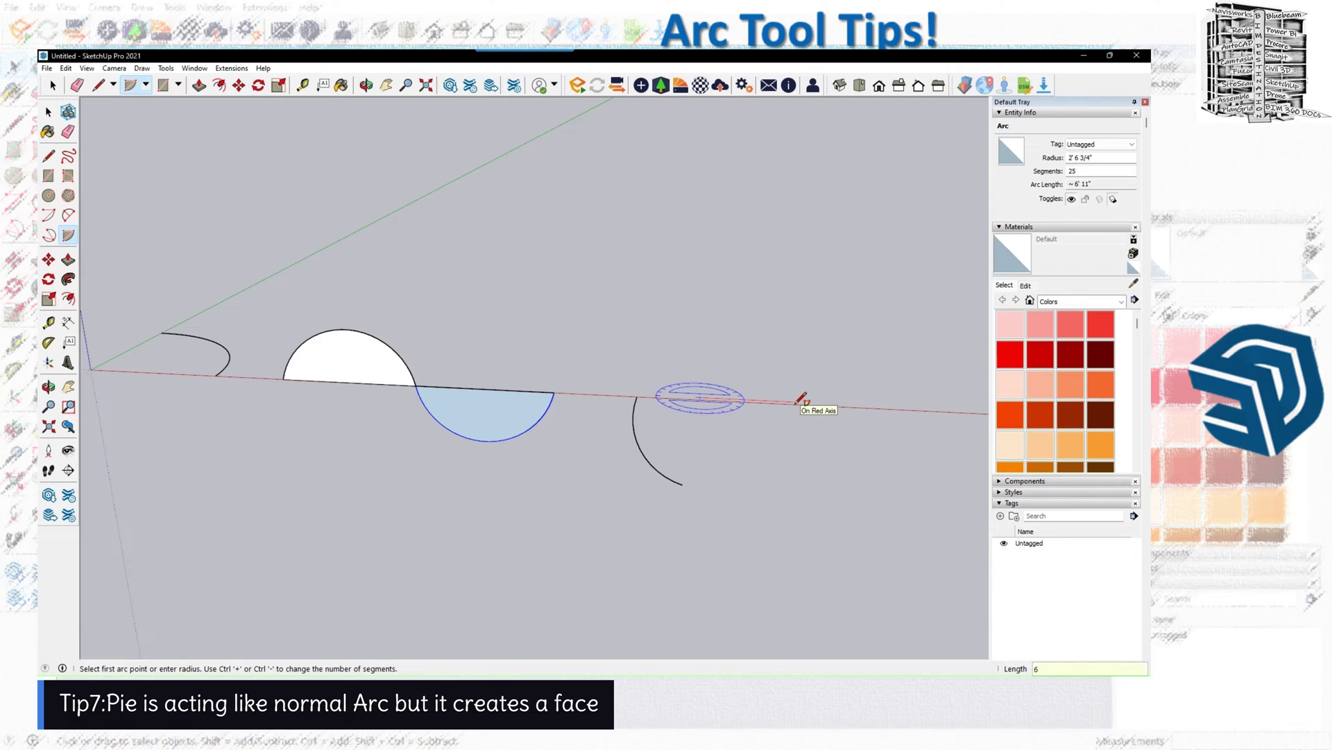
pyautogui.press('Return')
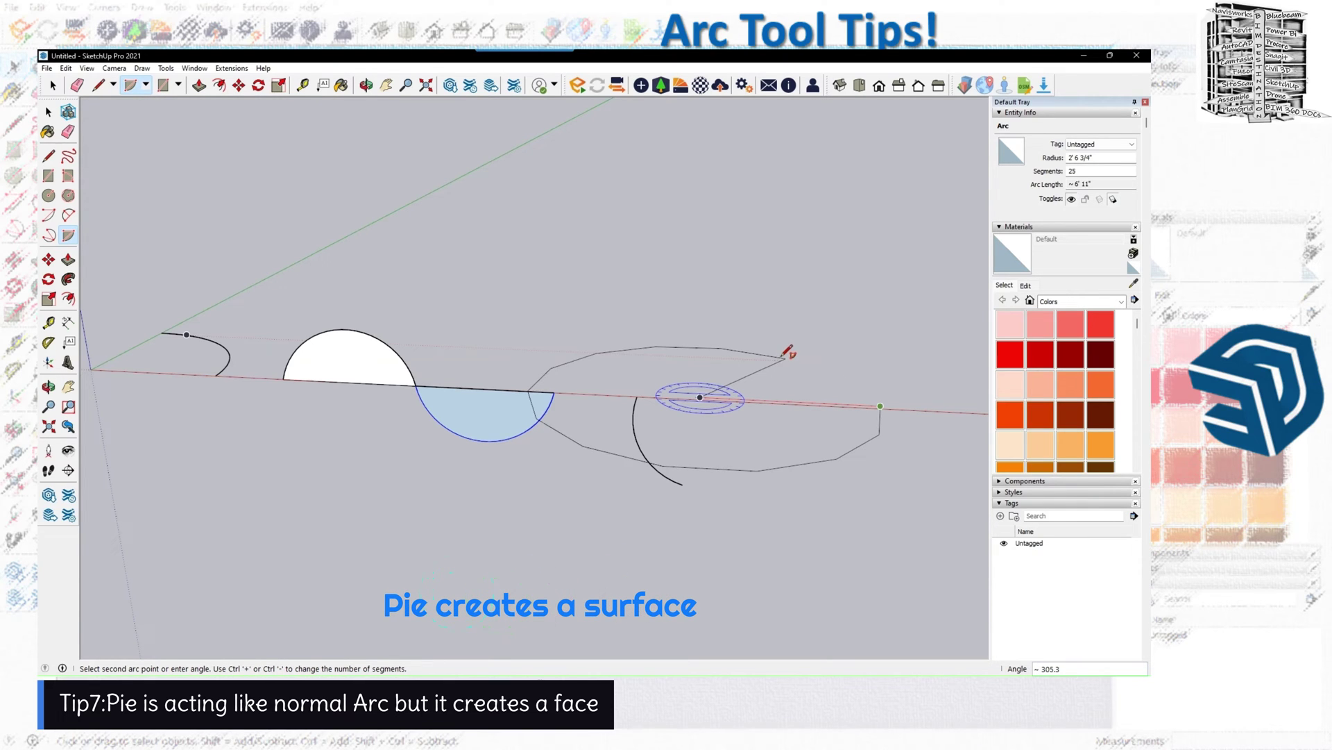
pyautogui.write('90')
pyautogui.press('Return')
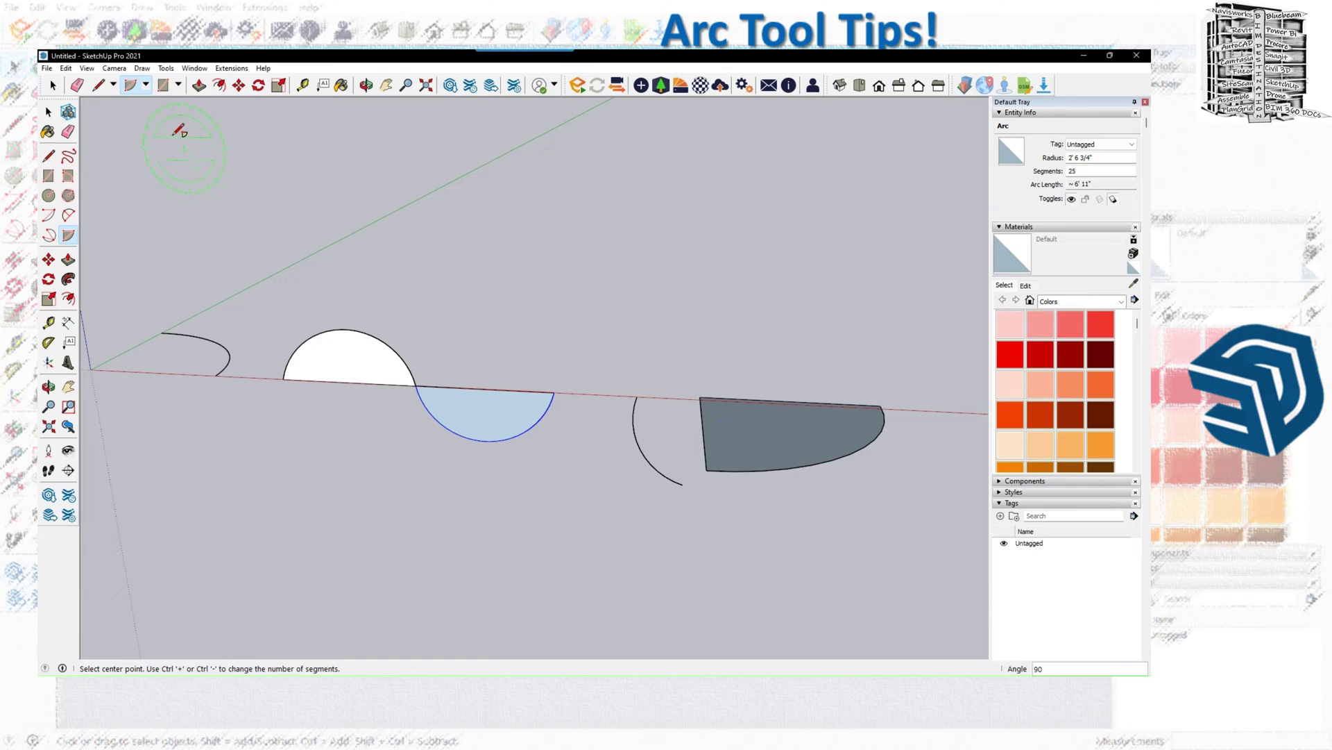
# Close the origin quarter arc into a face with a line between its endpoints.
pyautogui.click(48, 155)
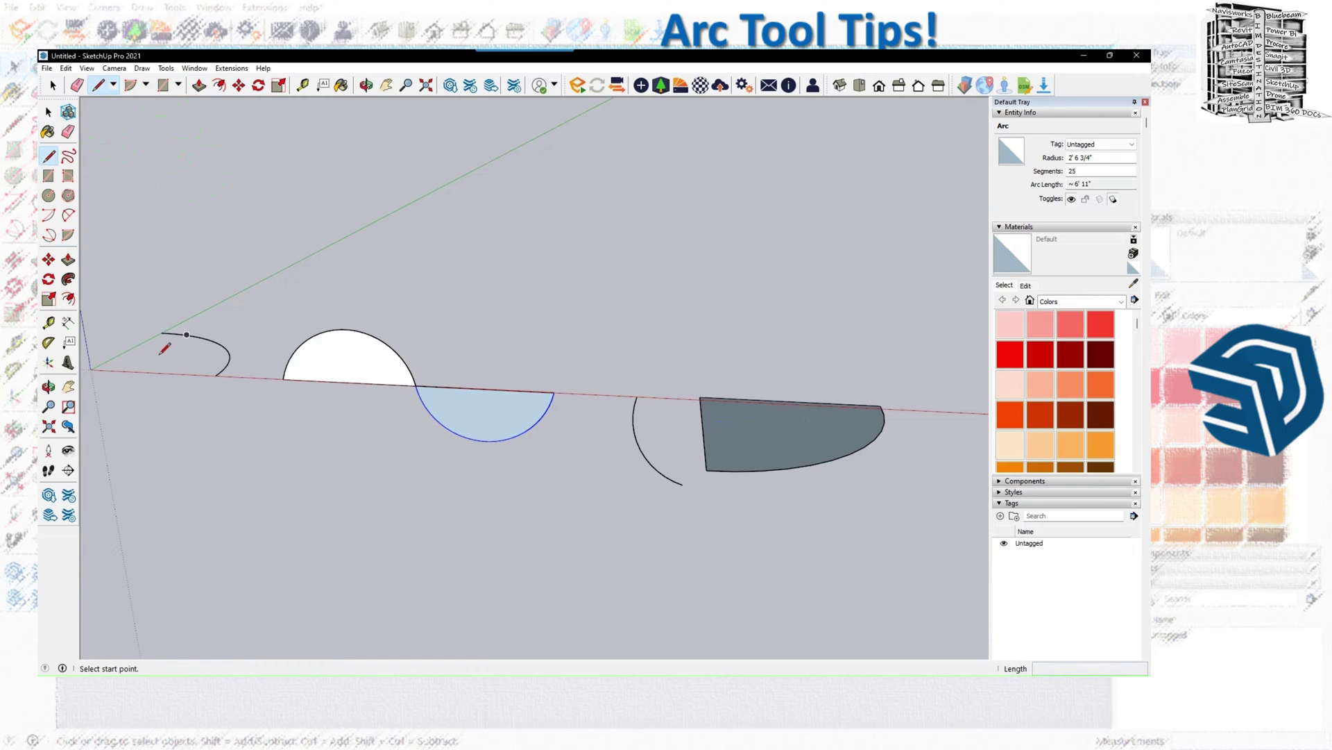
pyautogui.click(215, 376)
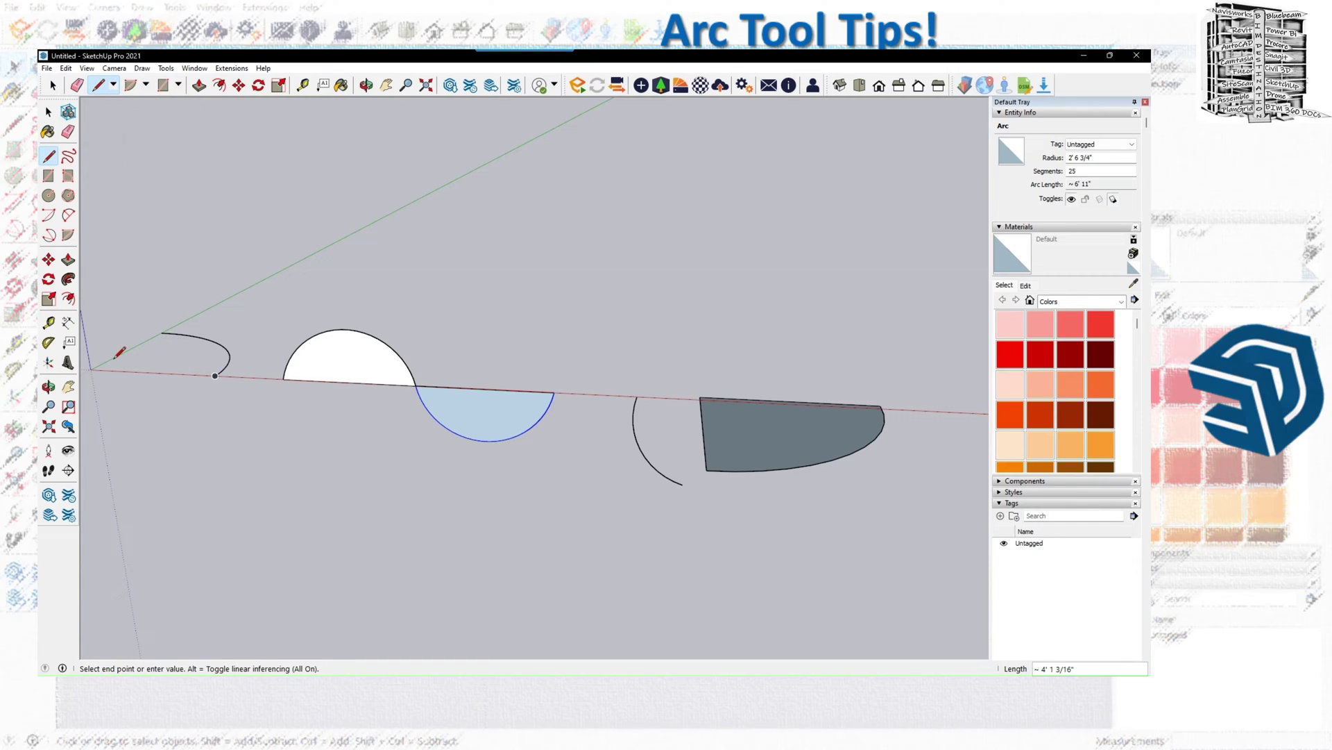
pyautogui.click(163, 332)
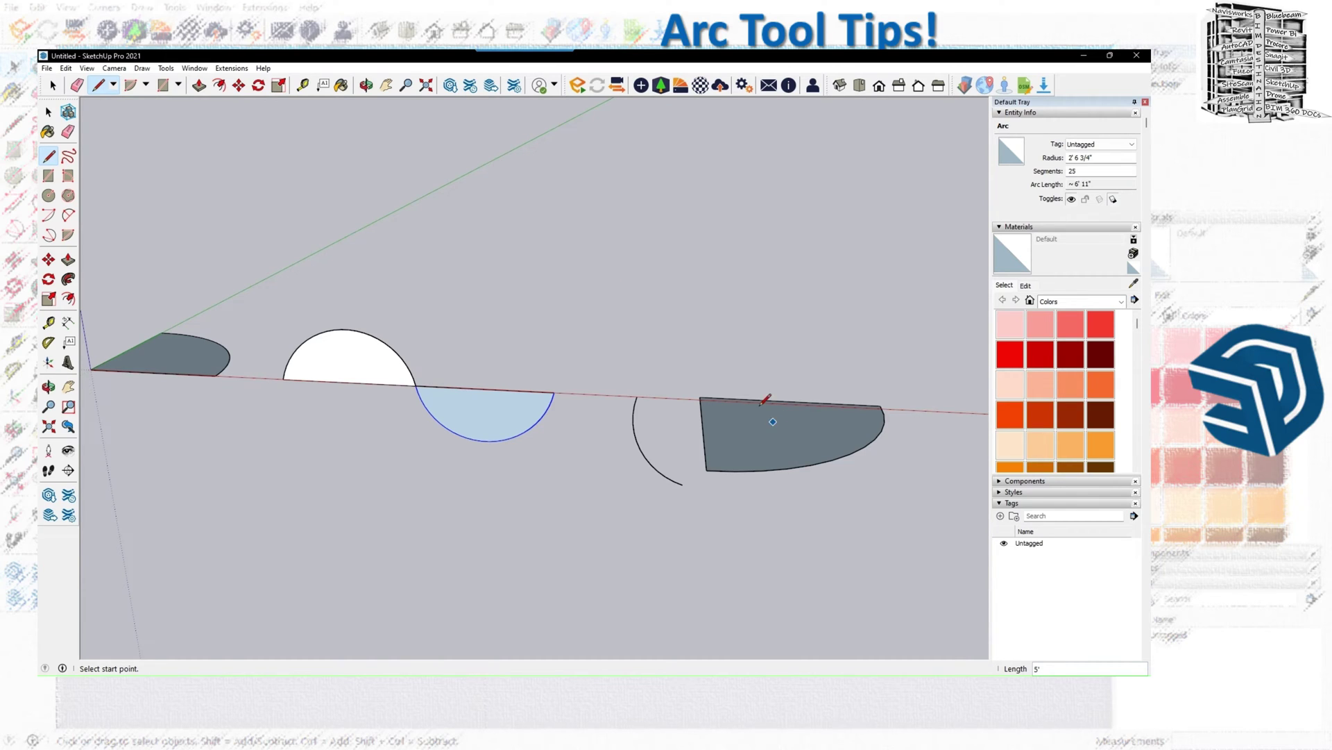
pyautogui.click(48, 111)
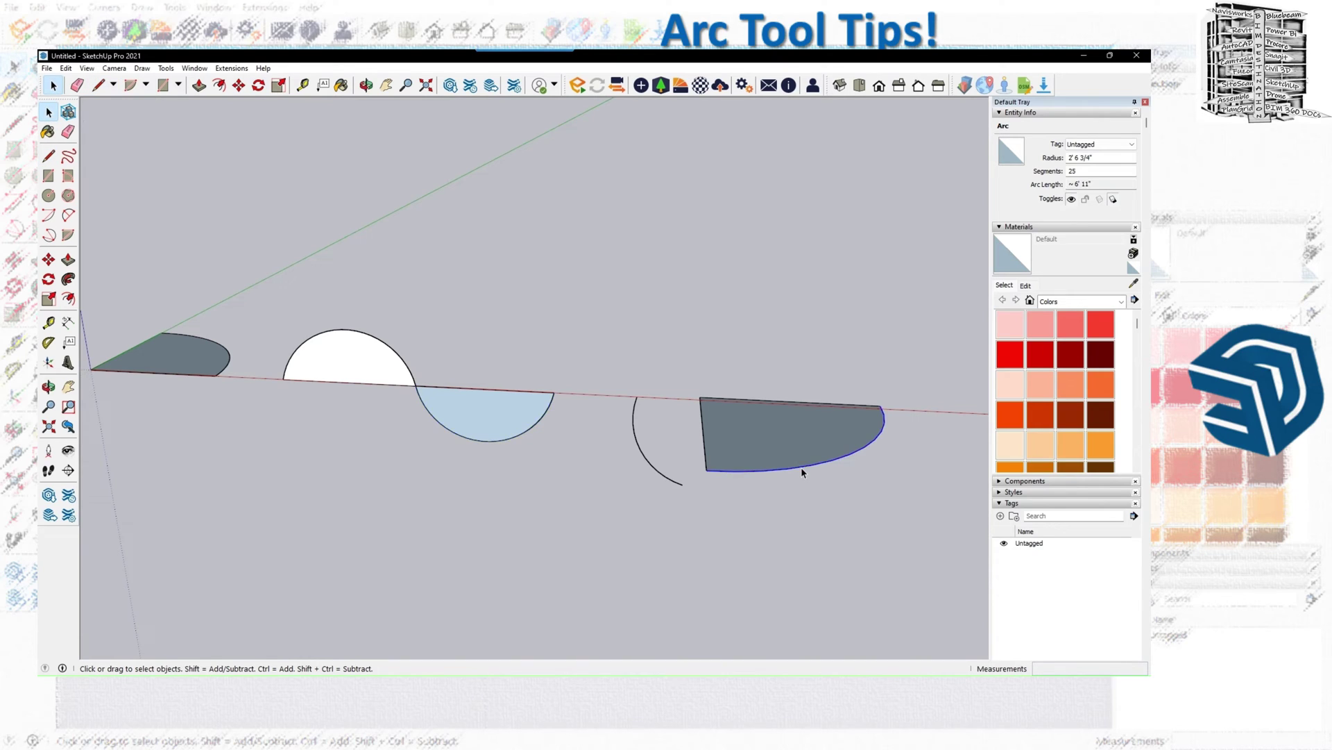
pyautogui.click(1074, 171)
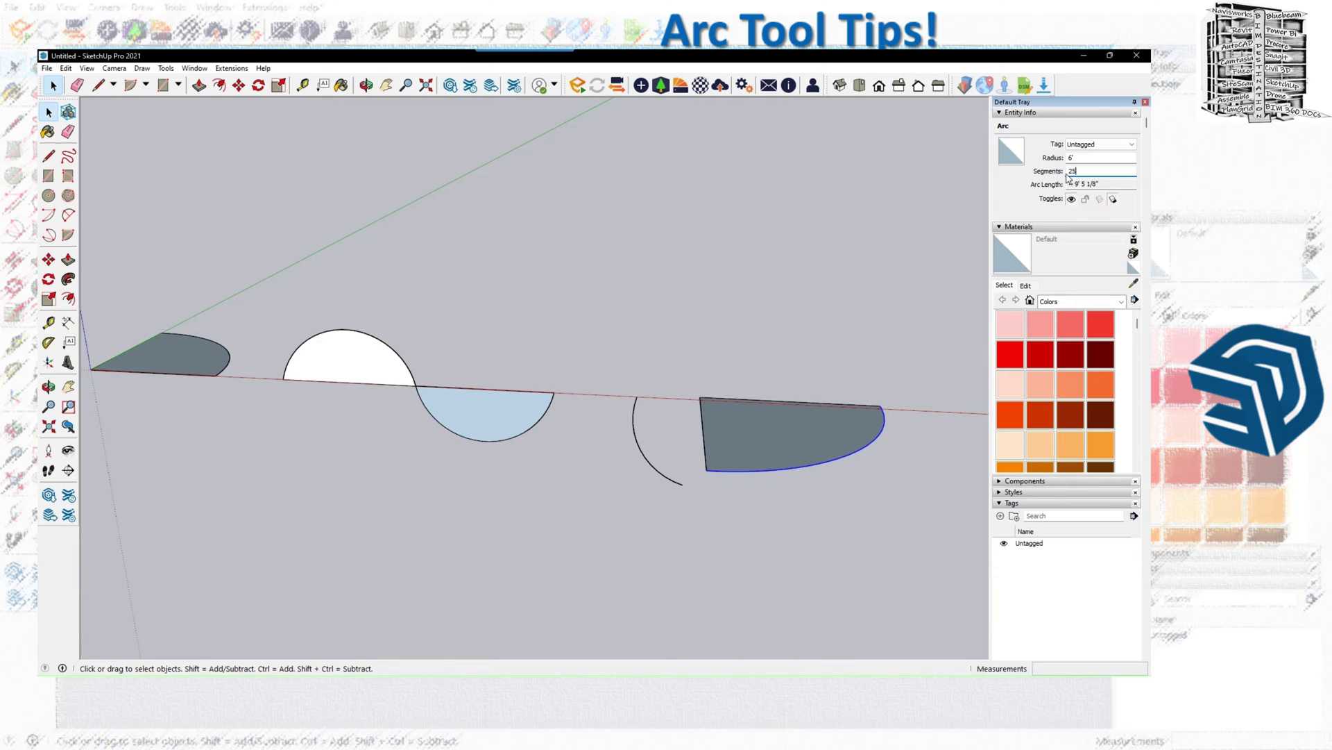
pyautogui.scroll(5, 803, 452)
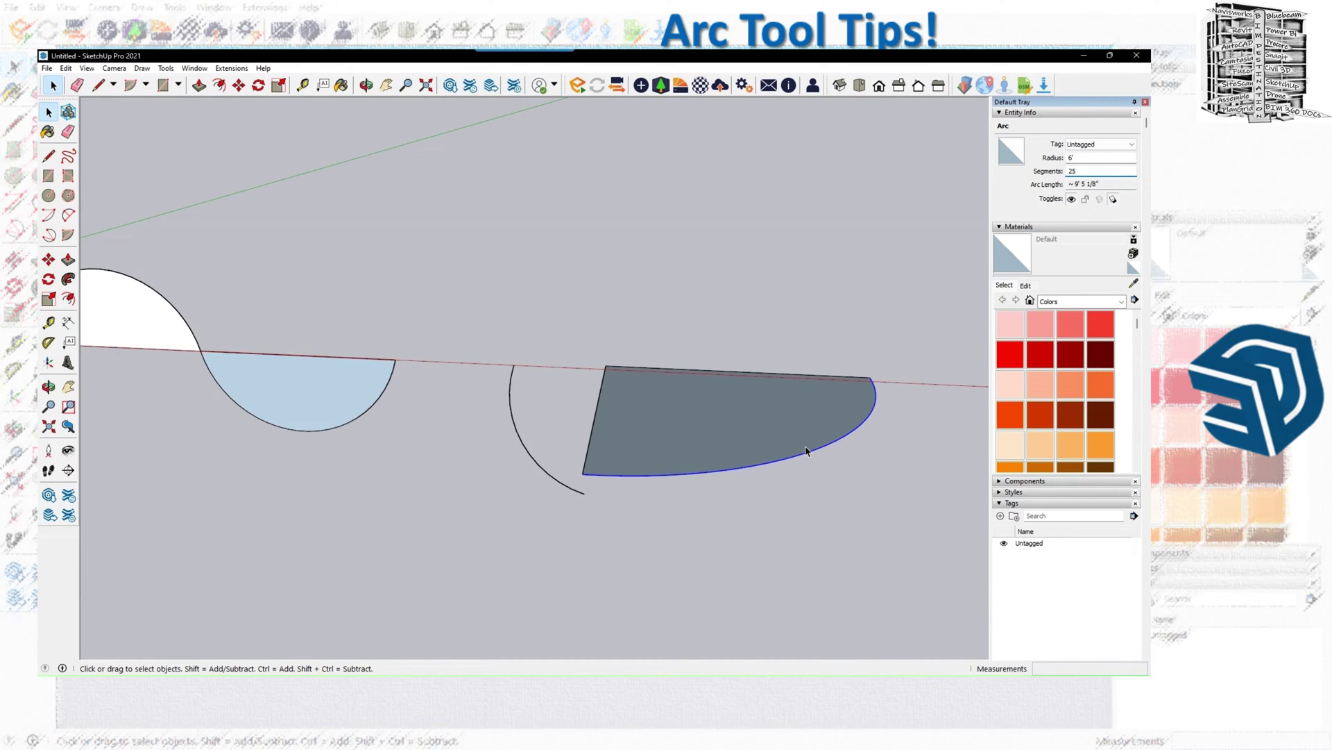
pyautogui.scroll(2, 737, 475)
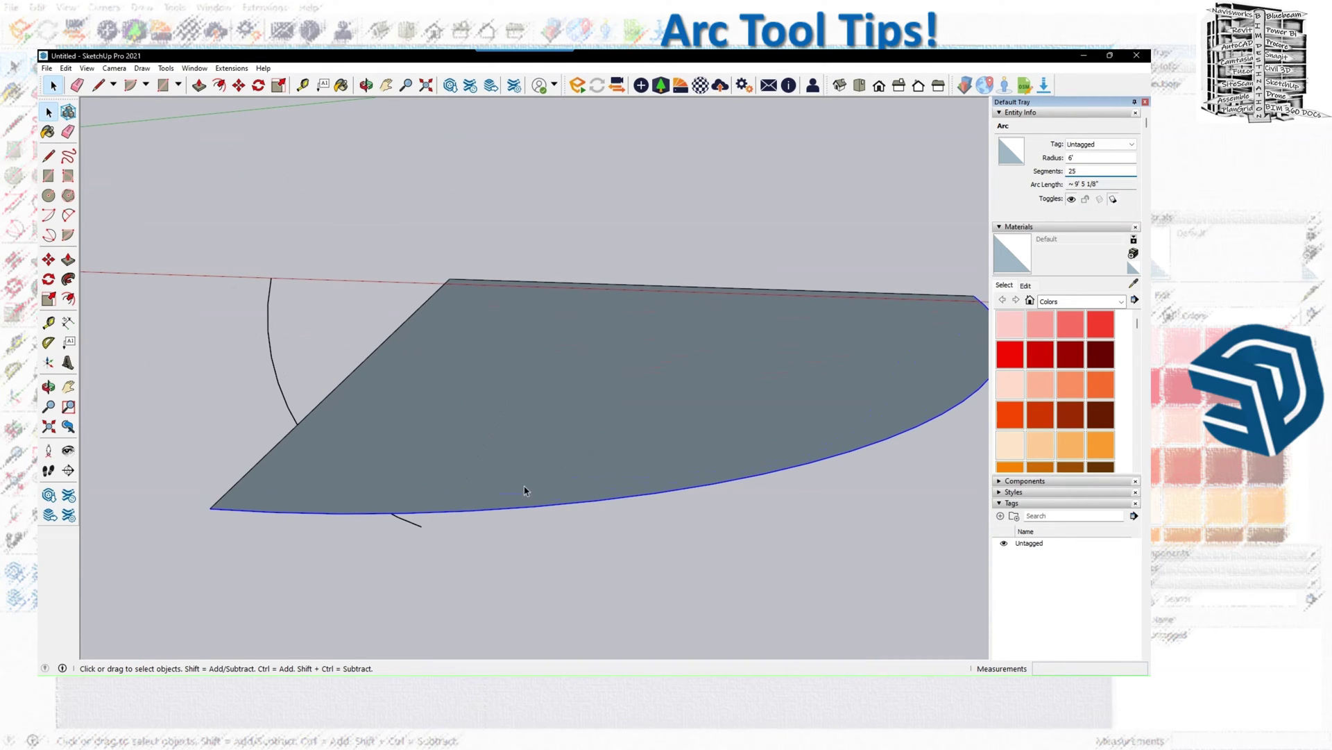
pyautogui.scroll(-2, 646, 408)
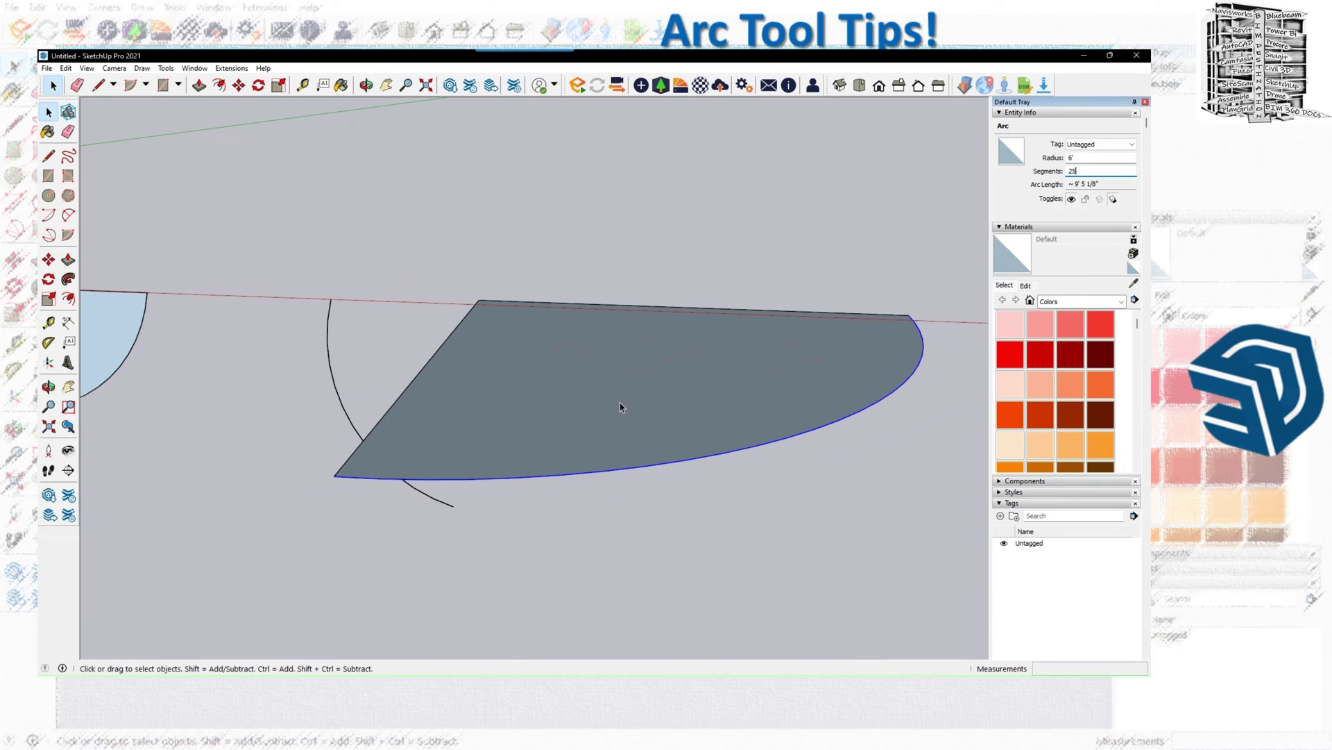
pyautogui.click(621, 407)
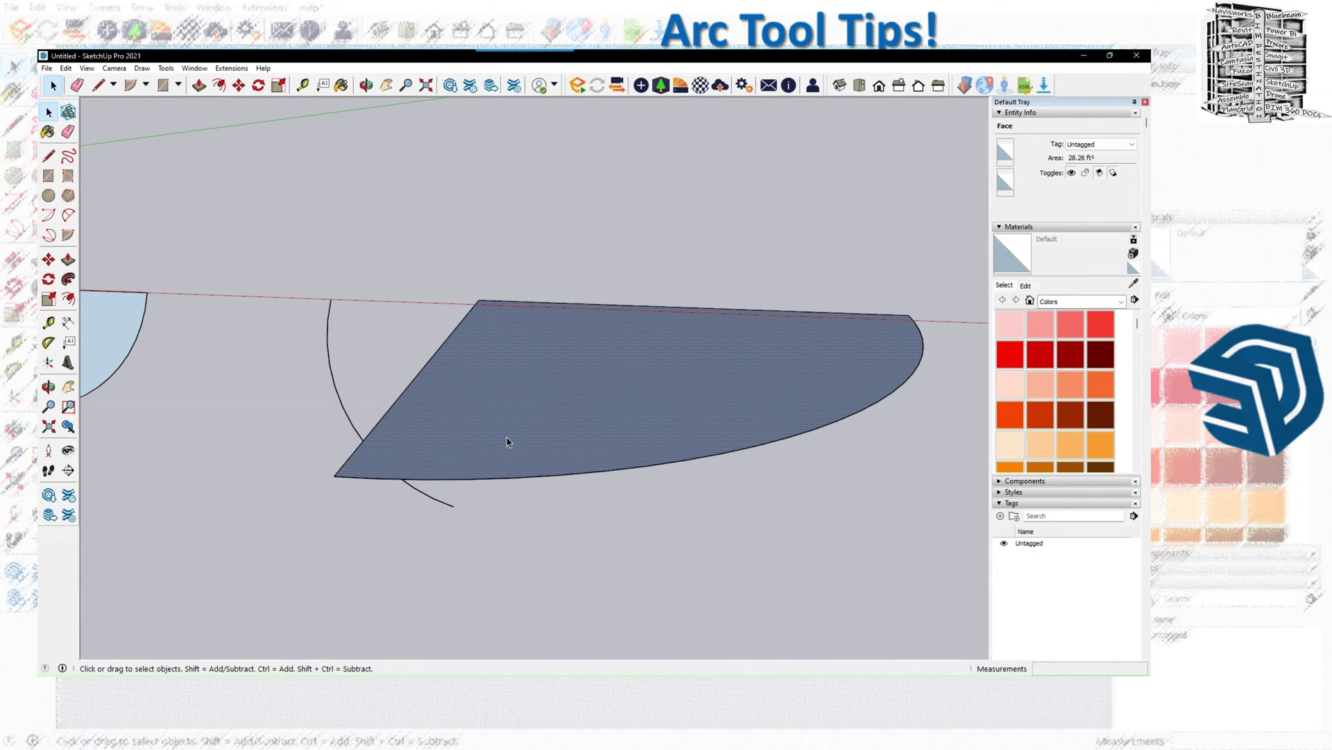
pyautogui.click(572, 477)
pyautogui.click(568, 461)
pyautogui.click(745, 451)
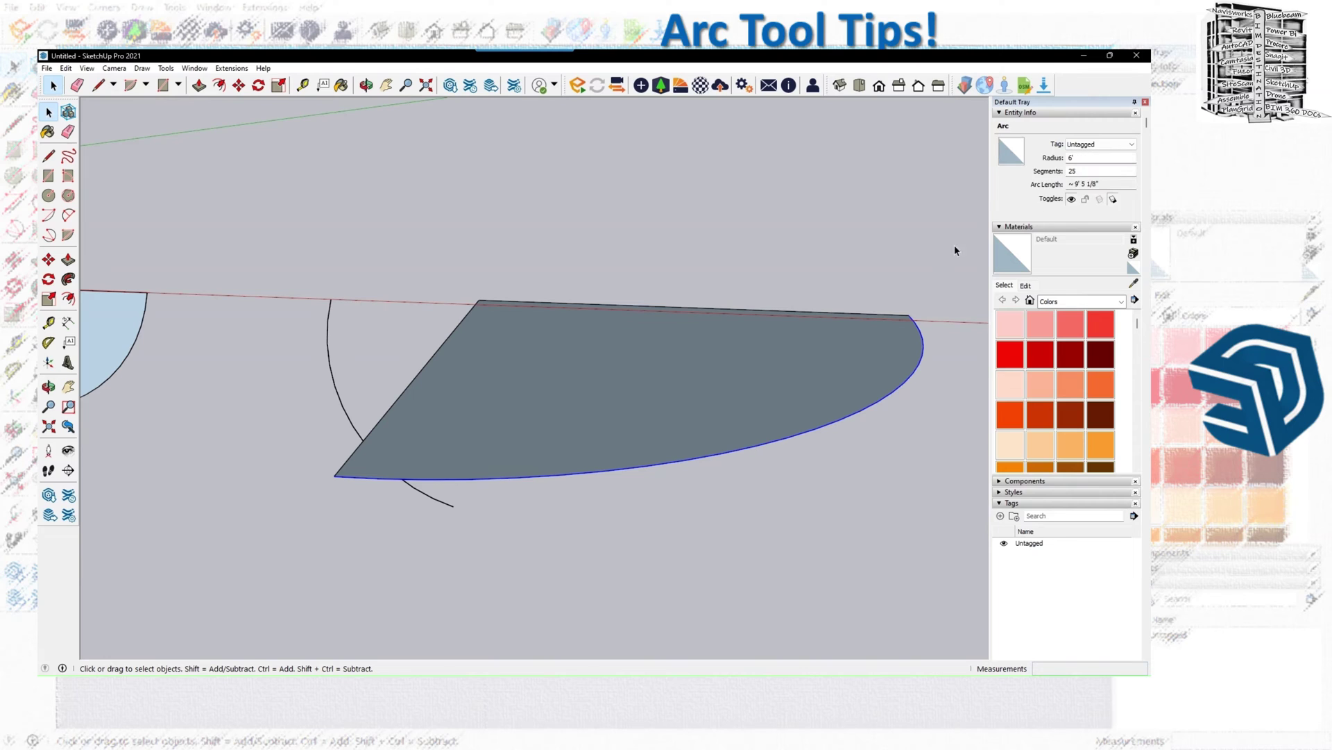
pyautogui.scroll(-5, 753, 408)
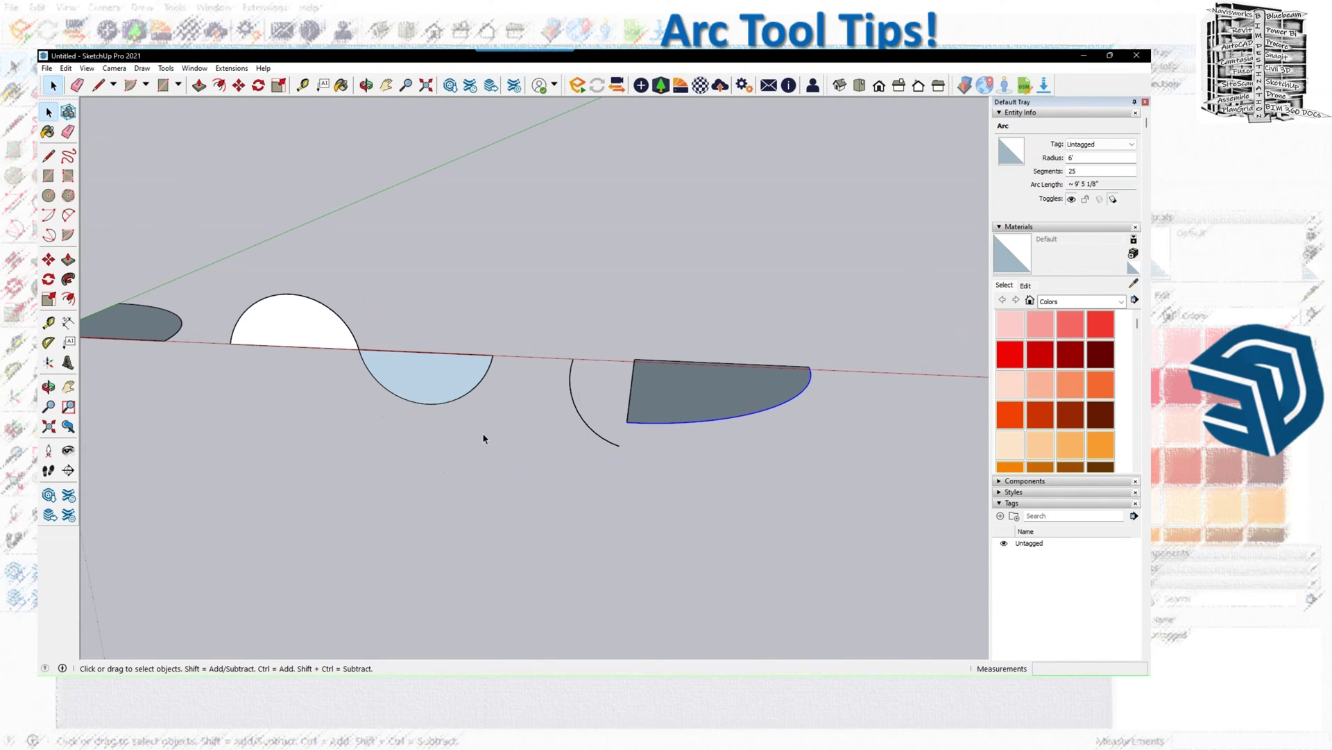
pyautogui.scroll(-2, 509, 420)
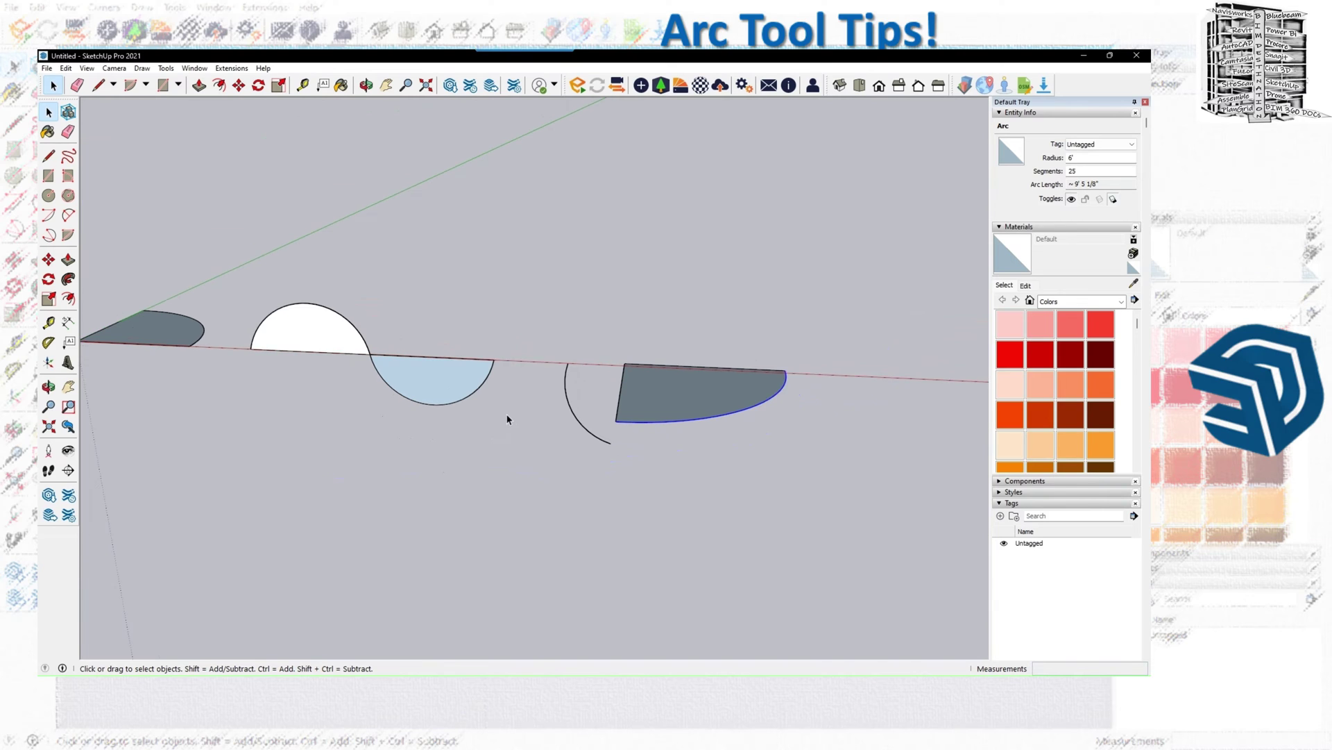
pyautogui.moveTo(460, 408)
pyautogui.mouseDown(button='middle')
pyautogui.moveTo(434, 422)
pyautogui.moveTo(518, 512)
pyautogui.moveTo(477, 531)
pyautogui.moveTo(497, 437)
pyautogui.mouseUp(button='middle')
# Draw a rectangle face above the arcs.
pyautogui.scroll(1, 493, 261)
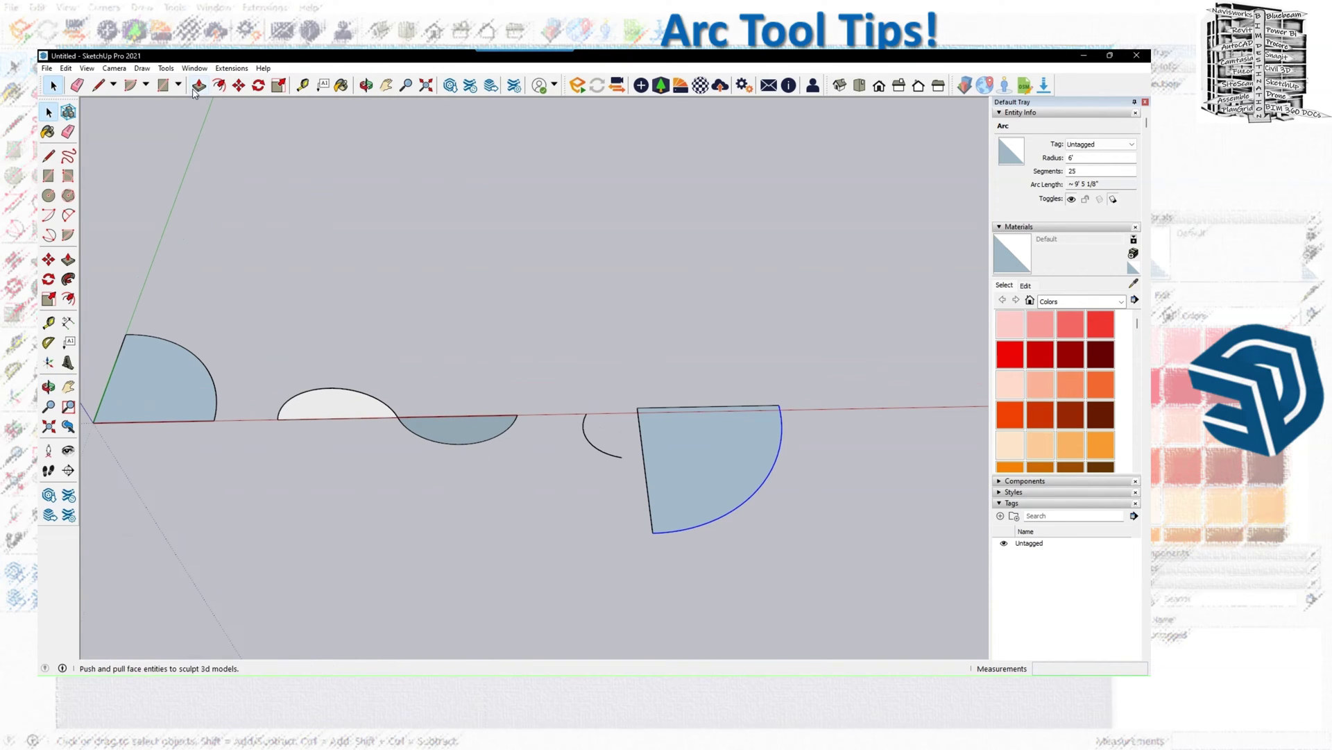
pyautogui.click(163, 84)
pyautogui.click(340, 172)
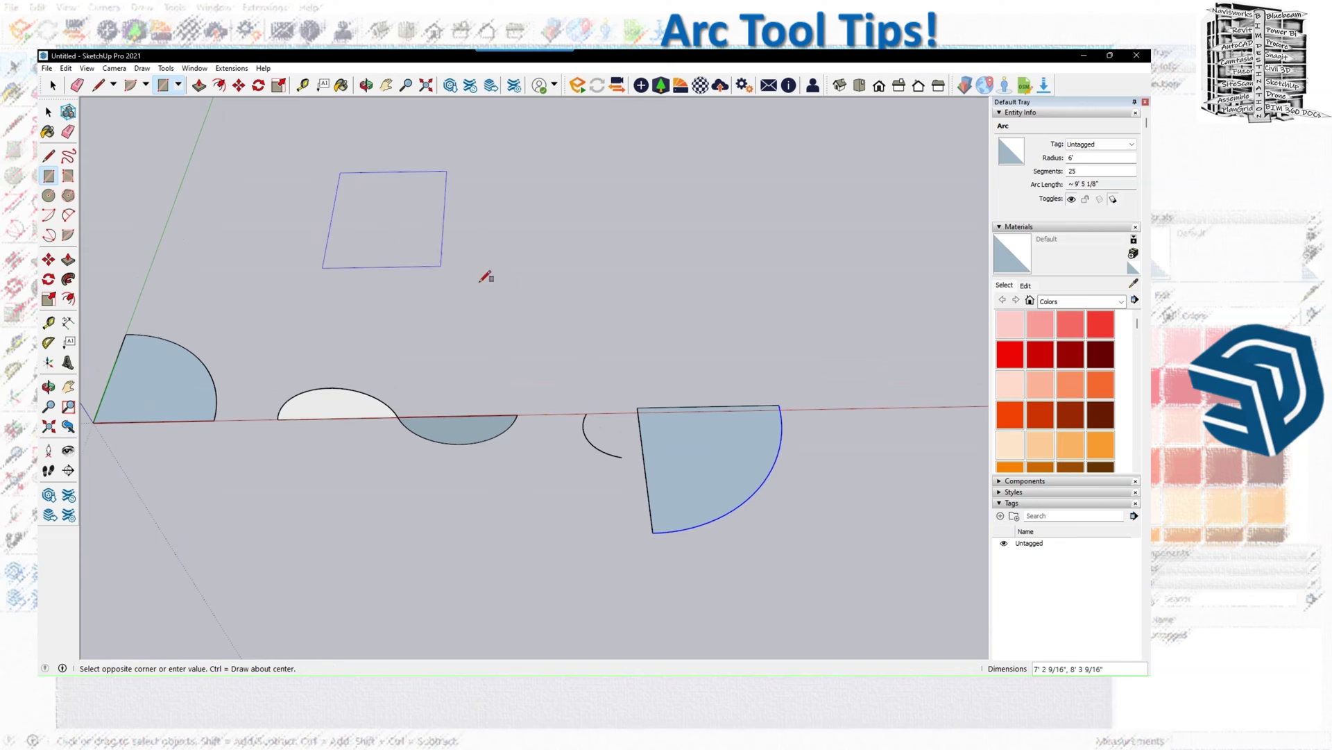
pyautogui.click(538, 303)
pyautogui.scroll(2, 324, 229)
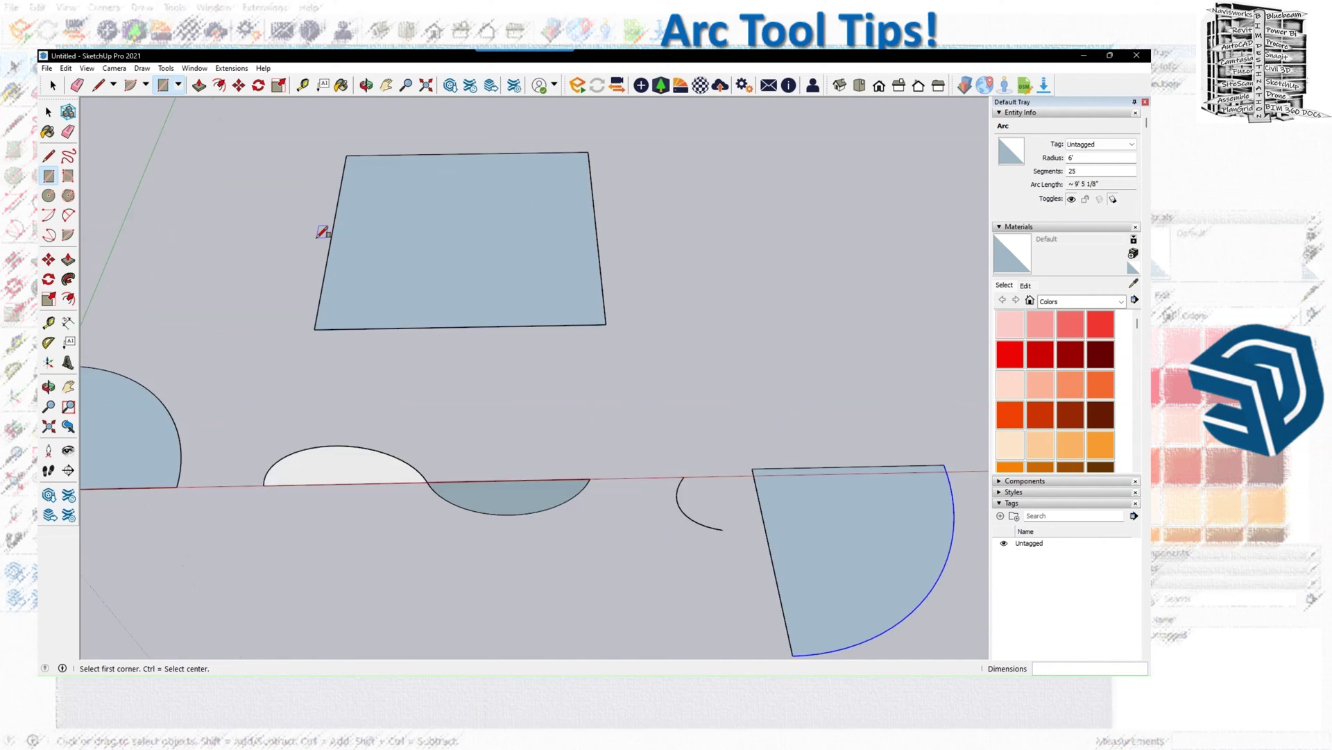
pyautogui.moveTo(390, 250)
pyautogui.mouseDown(button='middle')
pyautogui.moveTo(389, 272)
pyautogui.moveTo(396, 260)
pyautogui.mouseUp(button='middle')
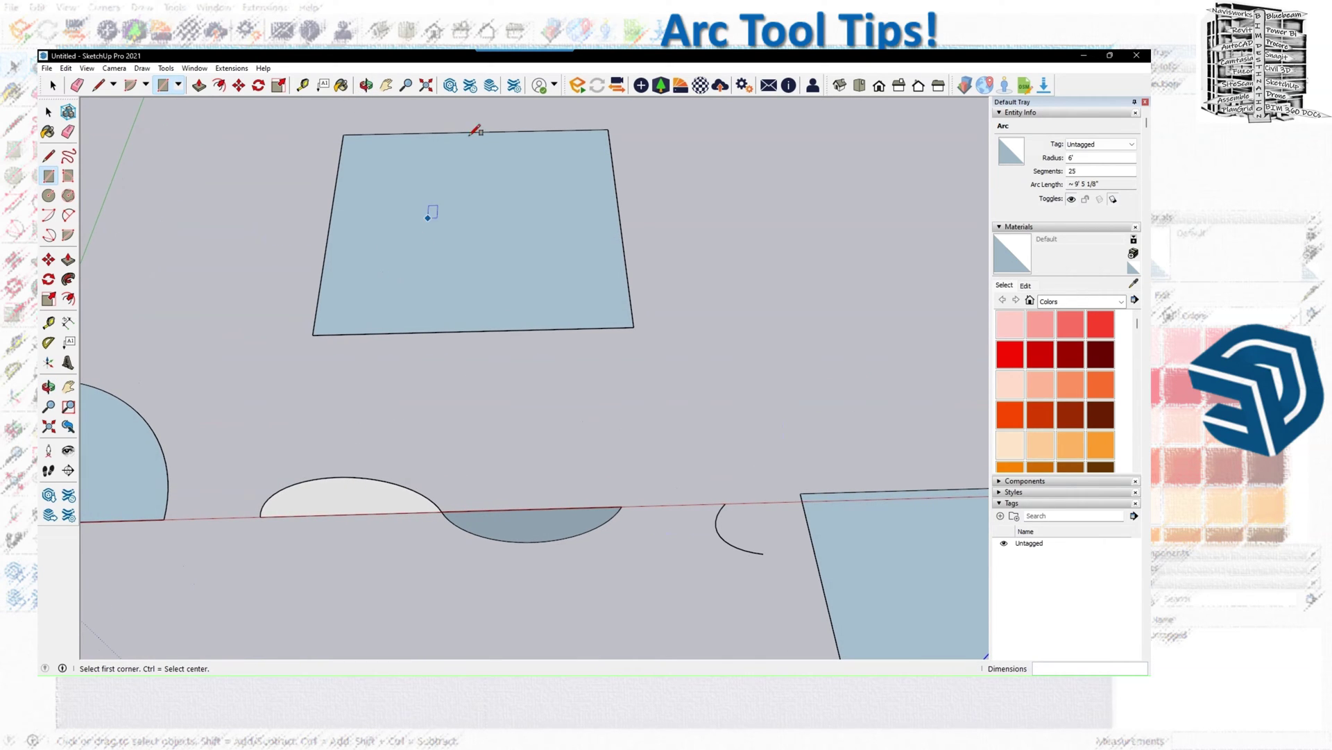
# Fillet the rectangle's bottom-left and bottom-right corners with tangent 2 Point Arcs.
pyautogui.click(146, 88)
pyautogui.click(172, 120)
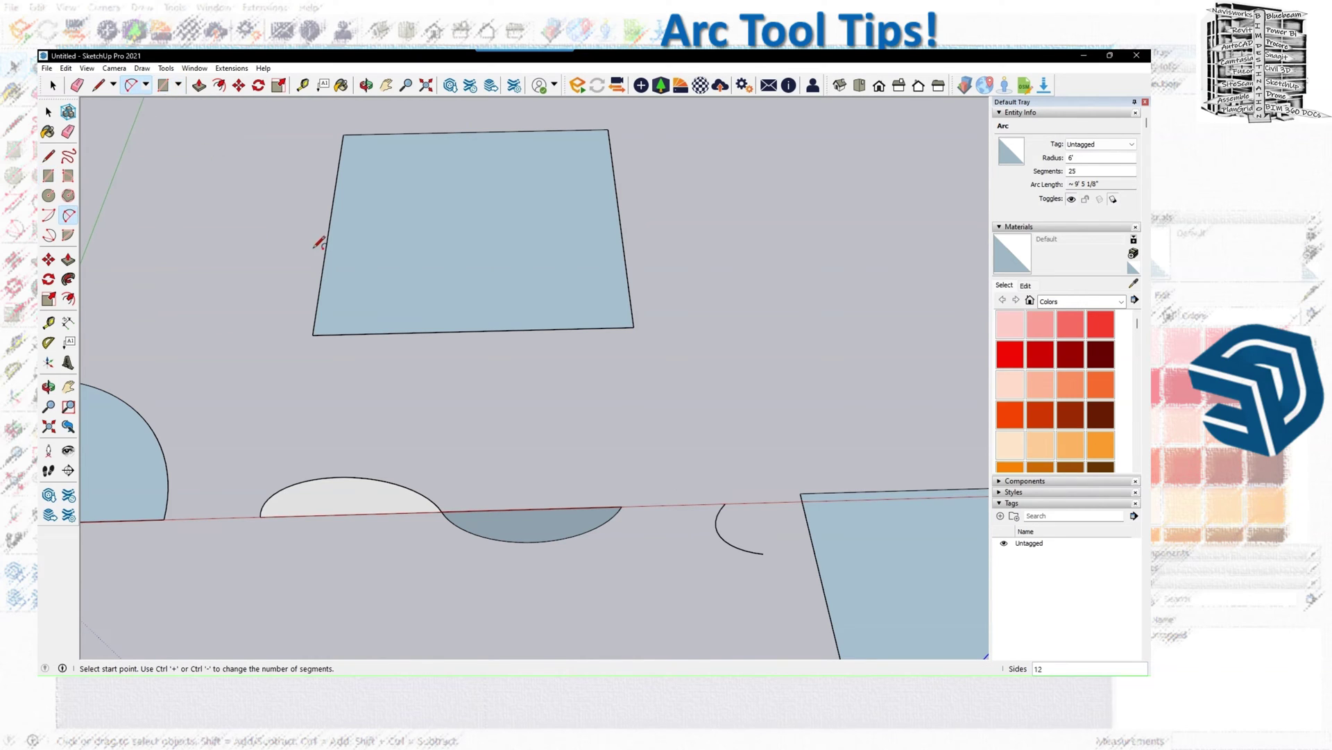
pyautogui.click(317, 303)
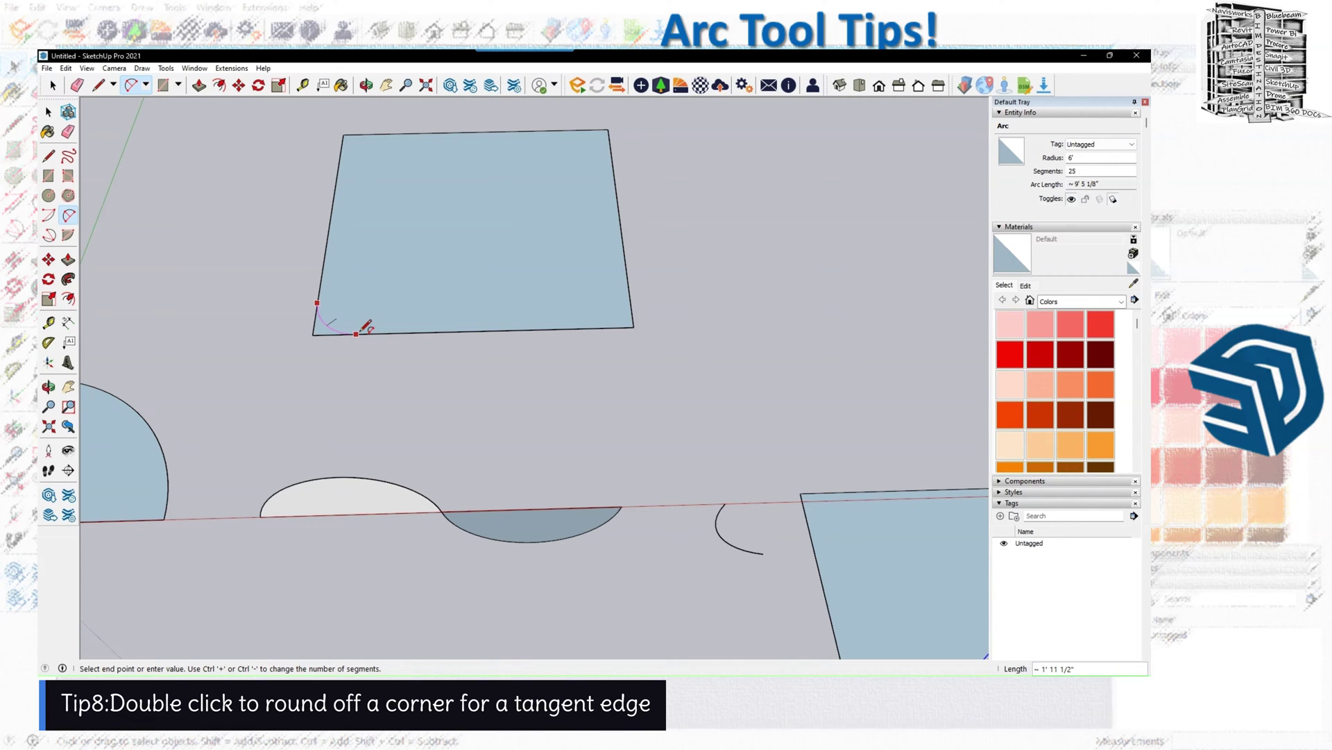
pyautogui.doubleClick(364, 325)
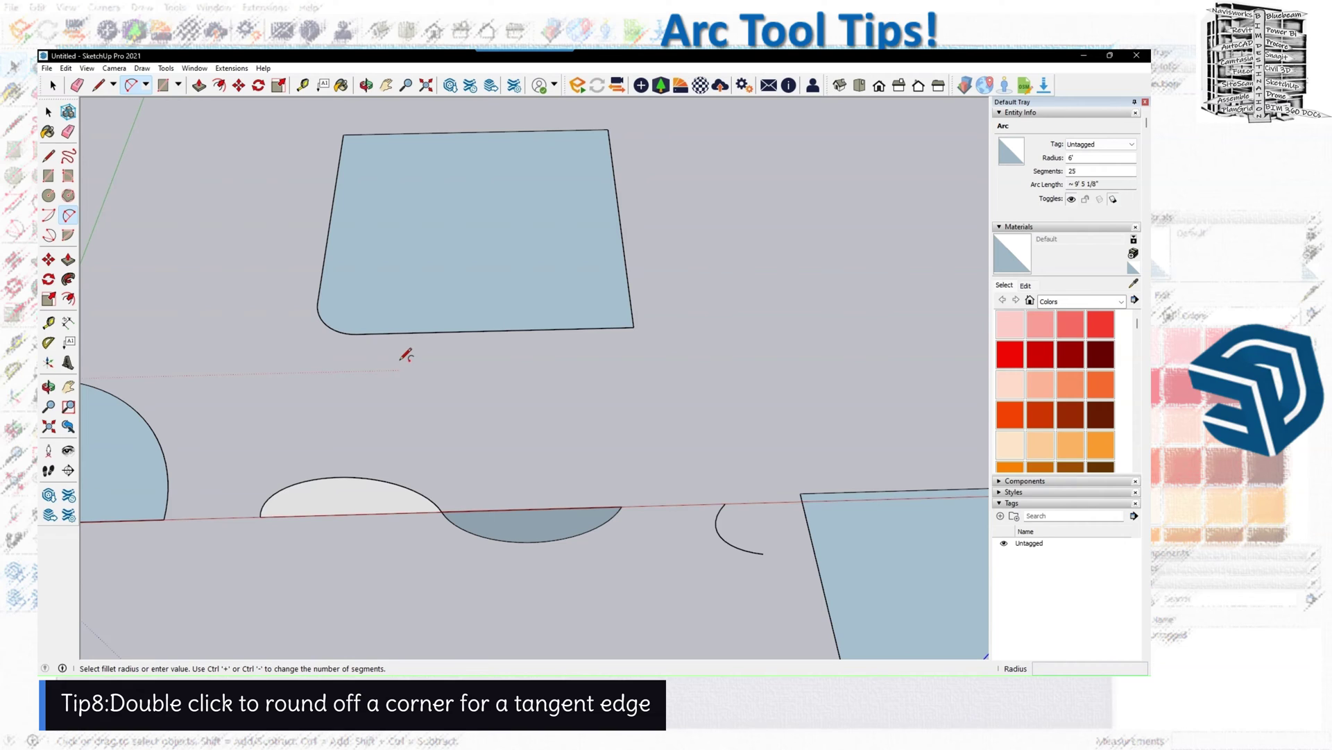
pyautogui.click(621, 230)
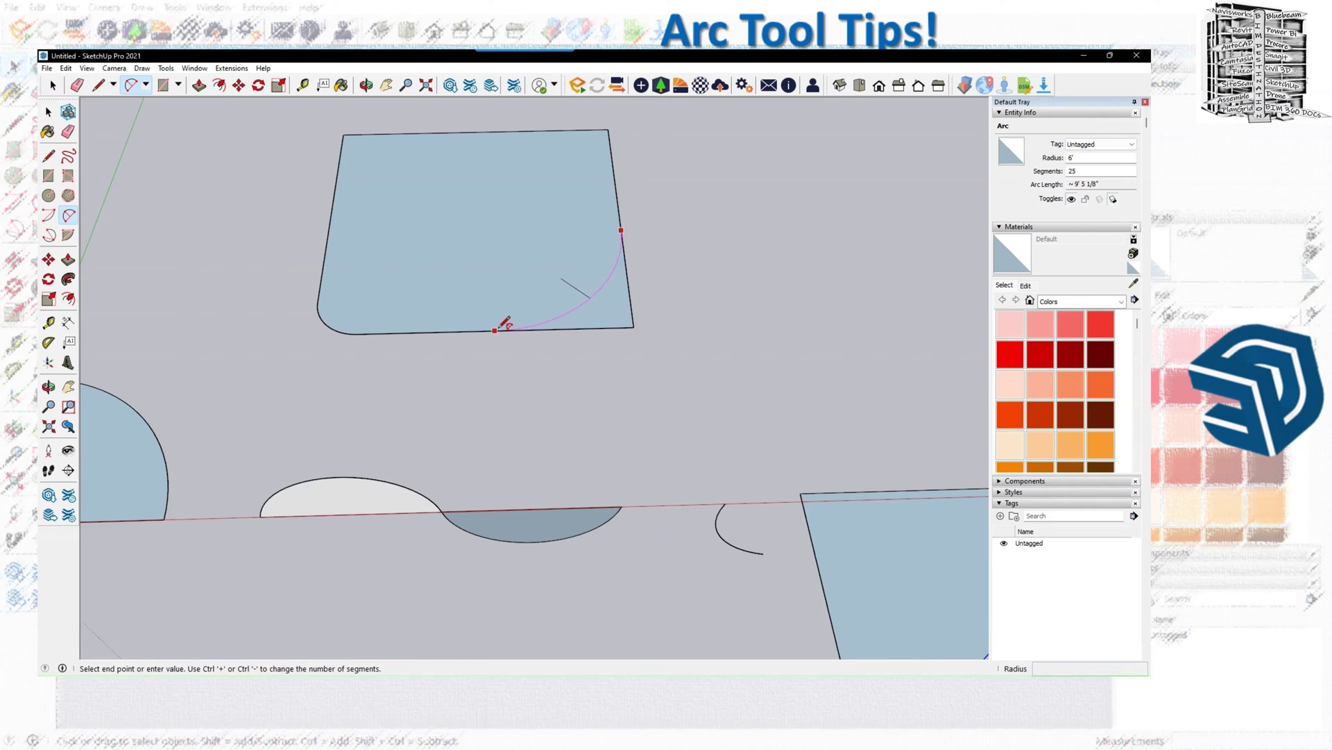
pyautogui.click(497, 329)
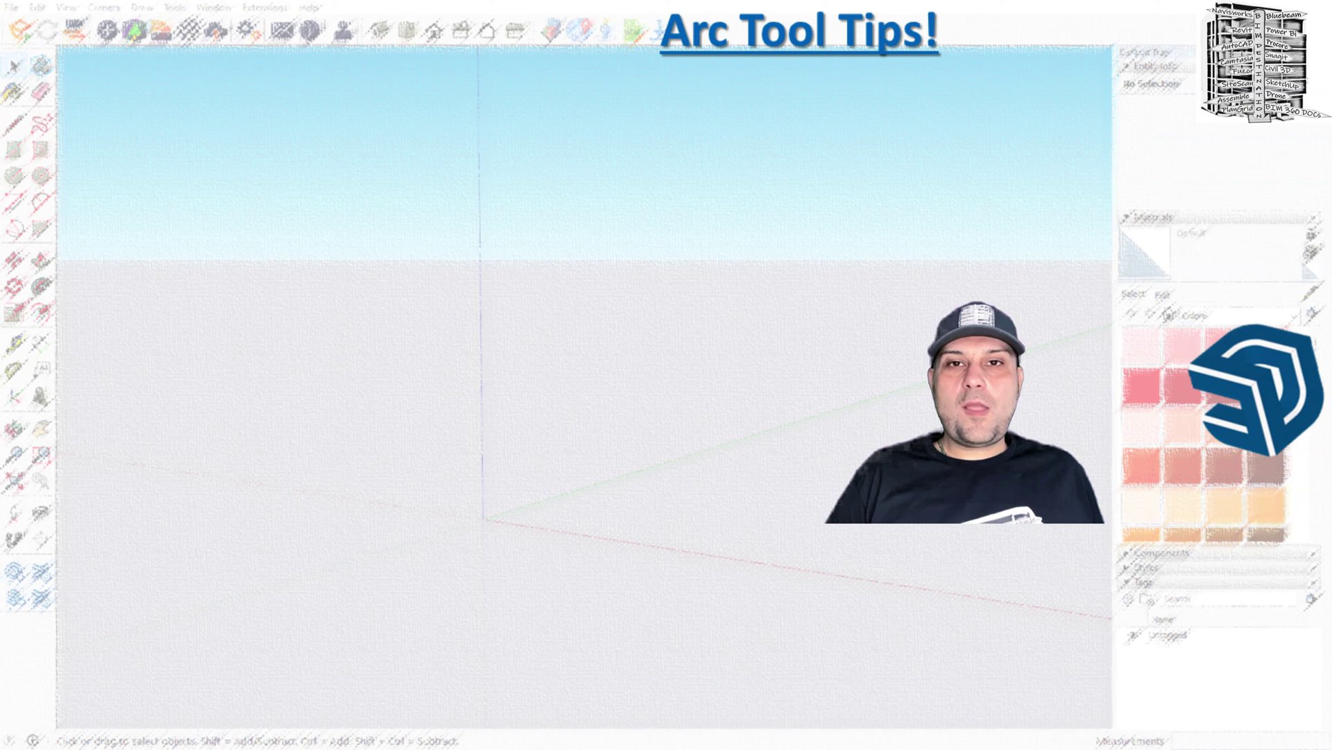